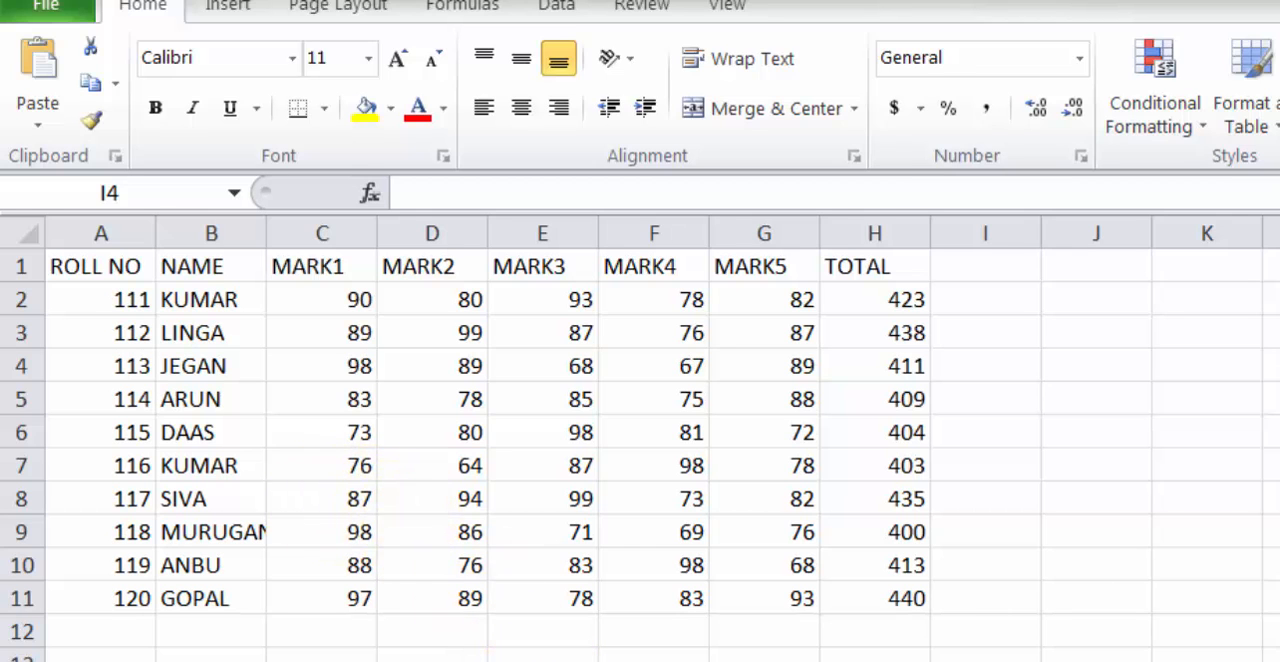
# Compare the student marks table in Book1 with the roll number list and empty columns in Book2
pyautogui.moveTo(725, 660)
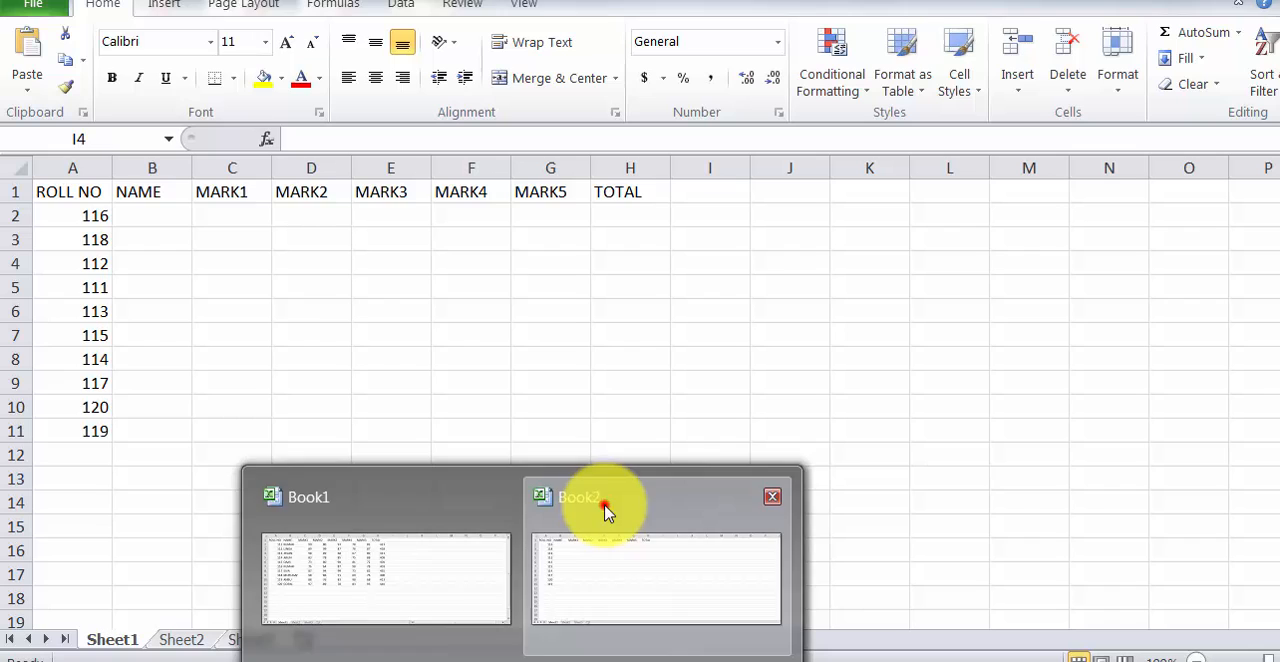
pyautogui.click(622, 527)
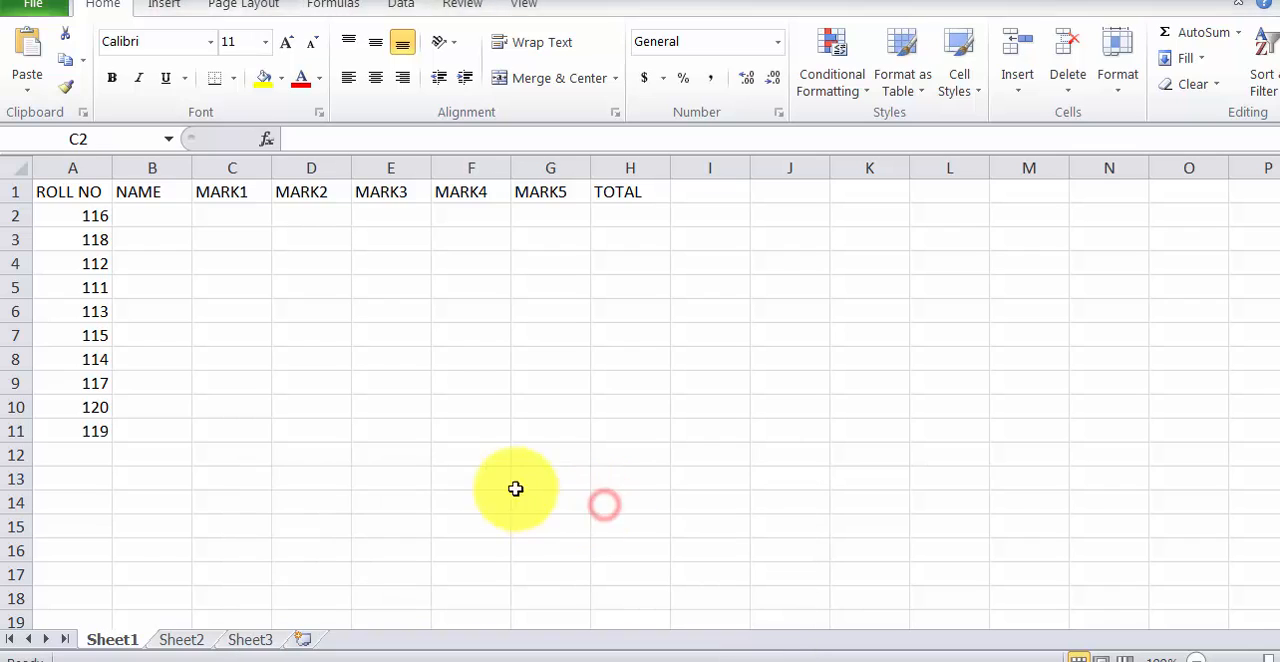
pyautogui.moveTo(530, 660)
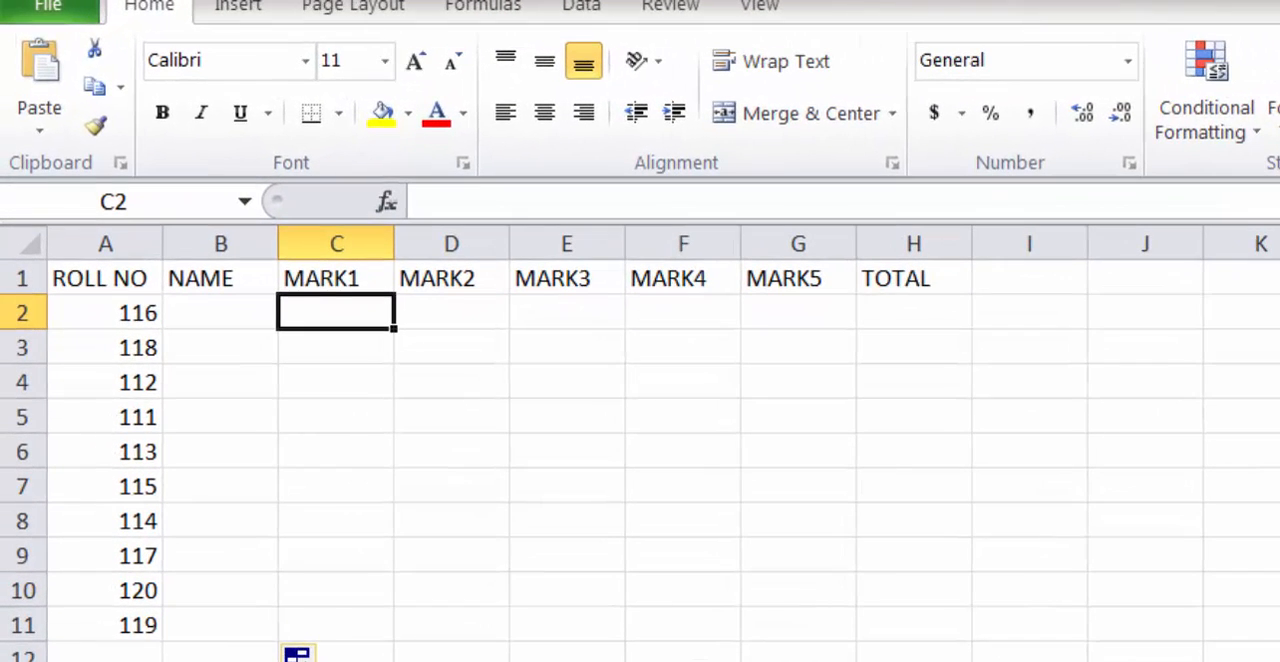
pyautogui.click(506, 660)
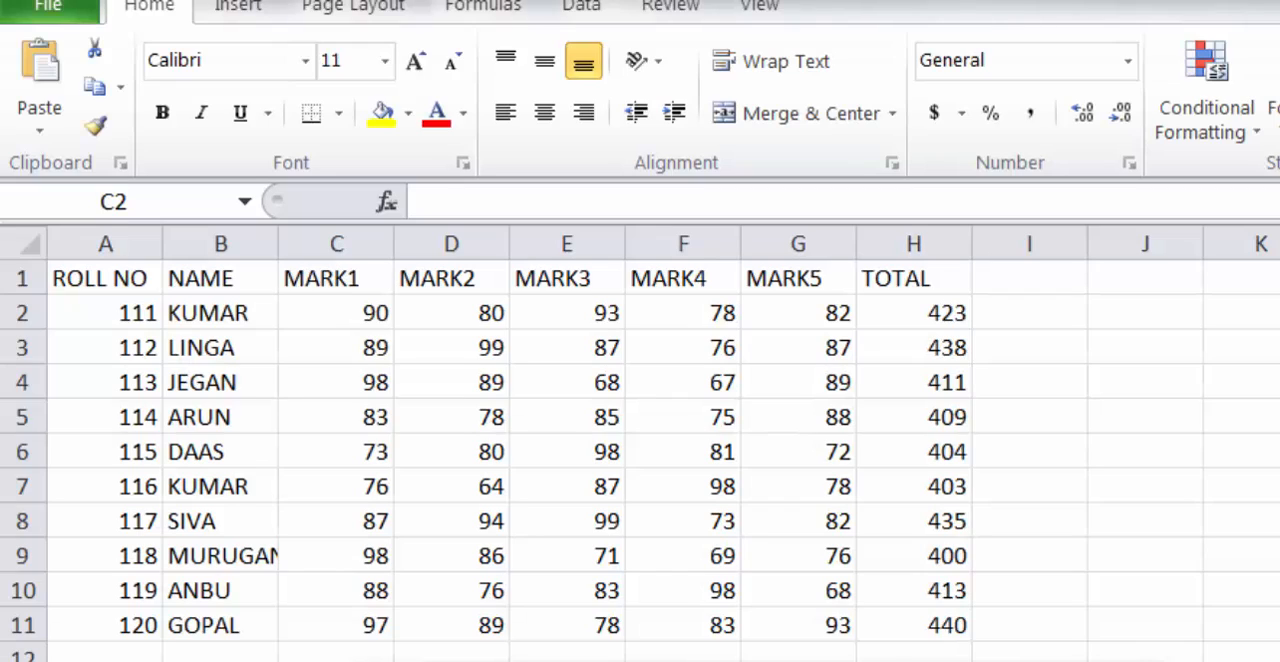
pyautogui.click(1029, 381)
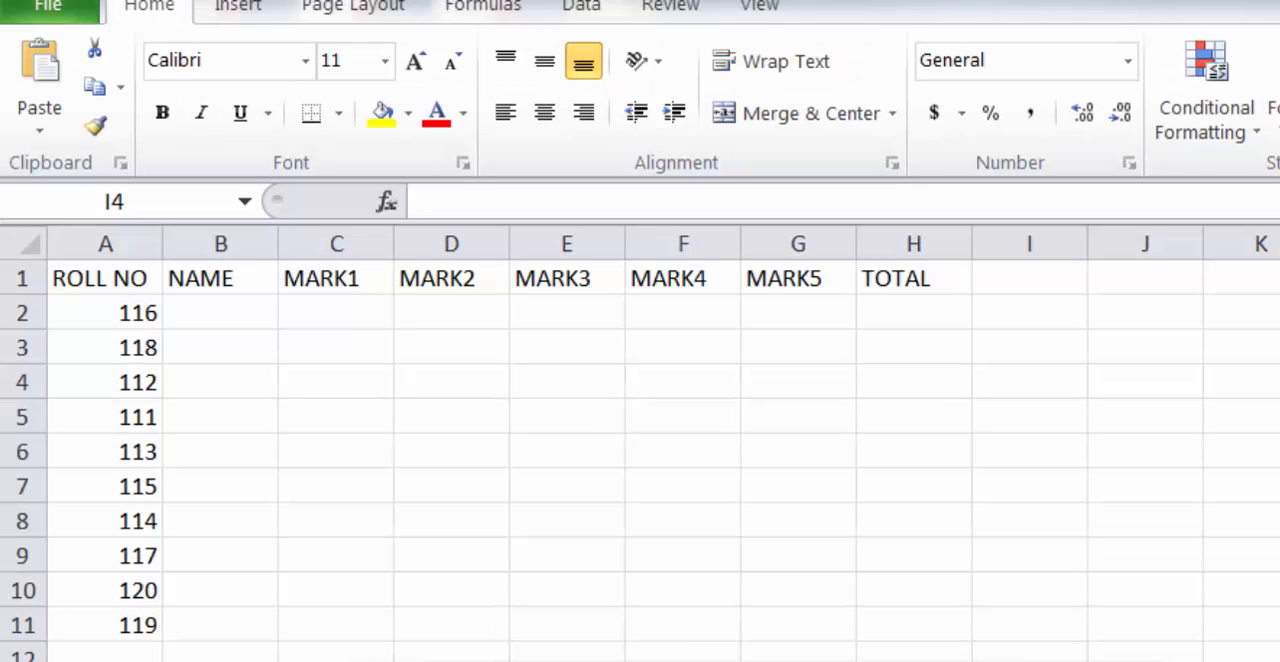
pyautogui.click(336, 312)
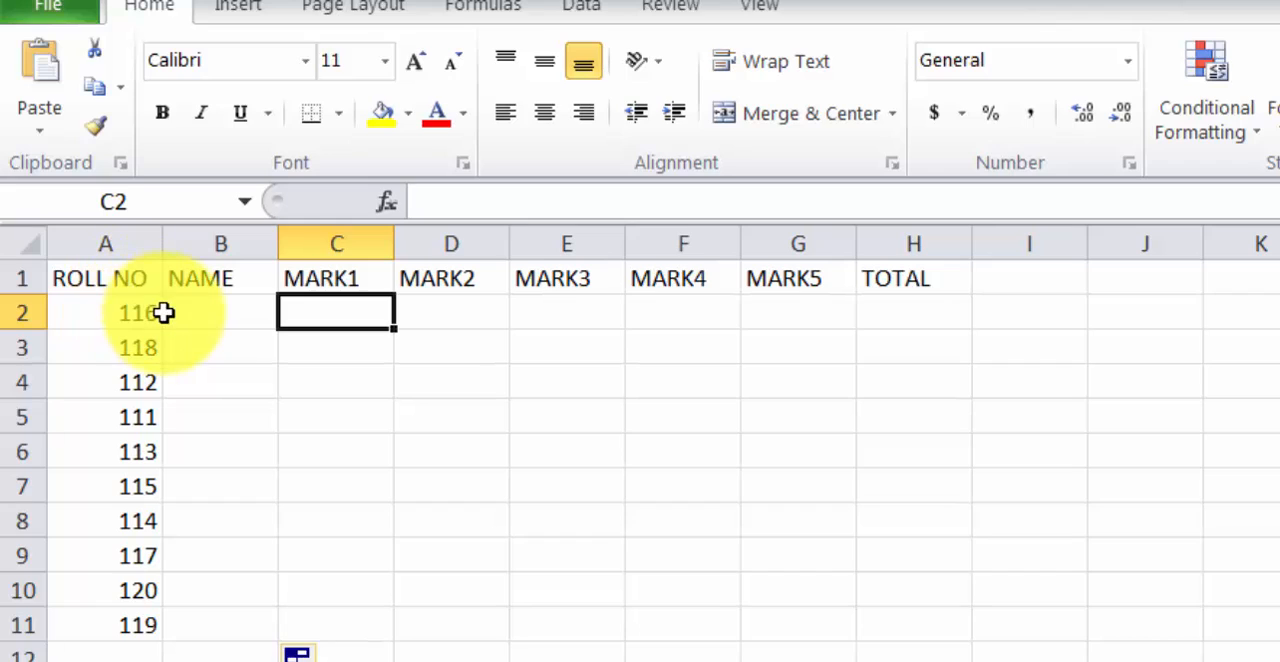
# Start a VLOOKUP formula in cell B2 of Book2 with A2:A11 as the lookup value
pyautogui.click(193, 316)
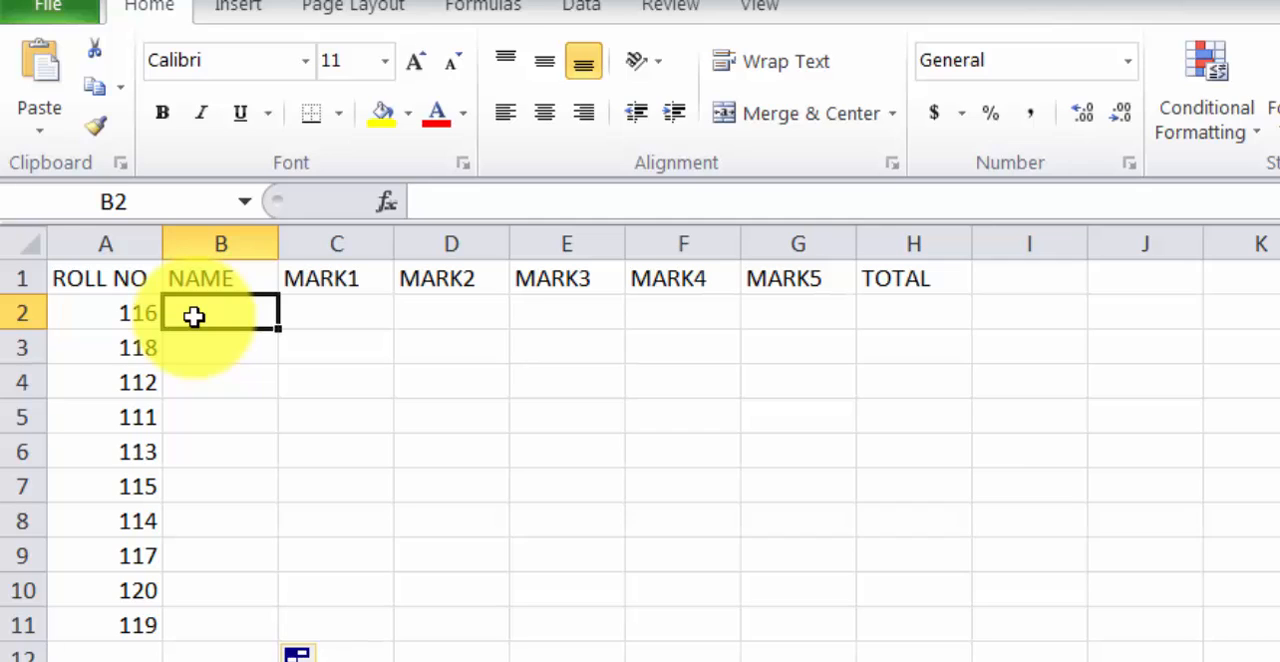
pyautogui.write('=')
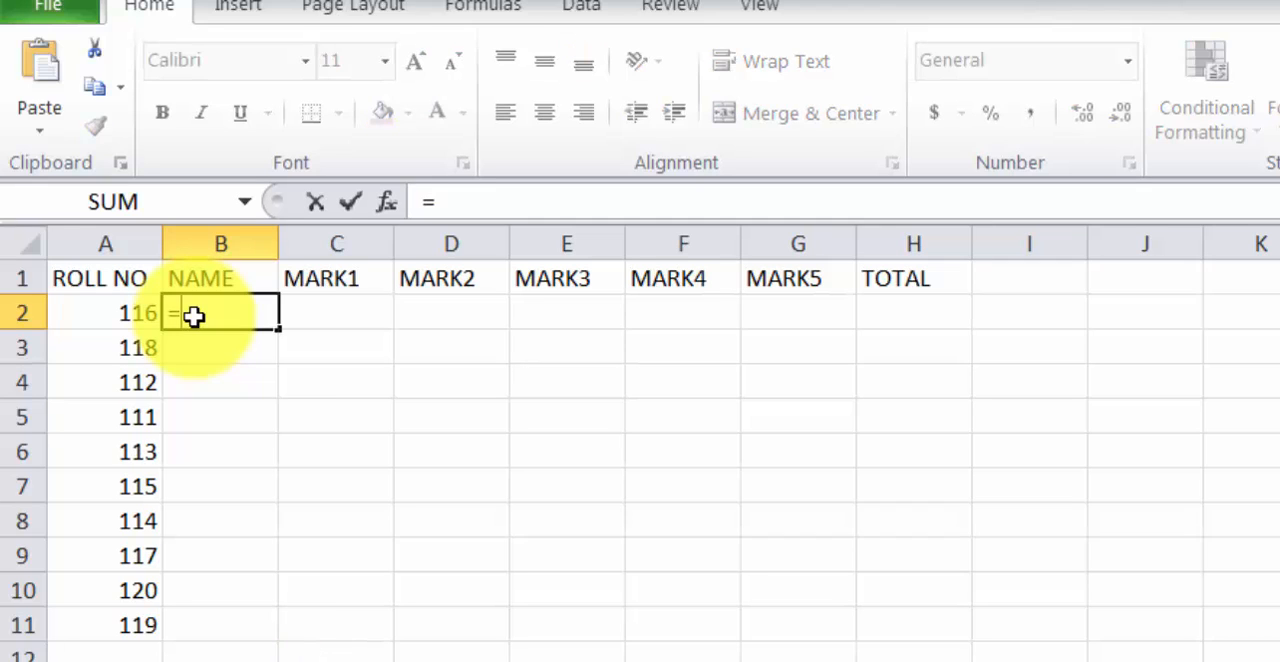
pyautogui.write('vlookup')
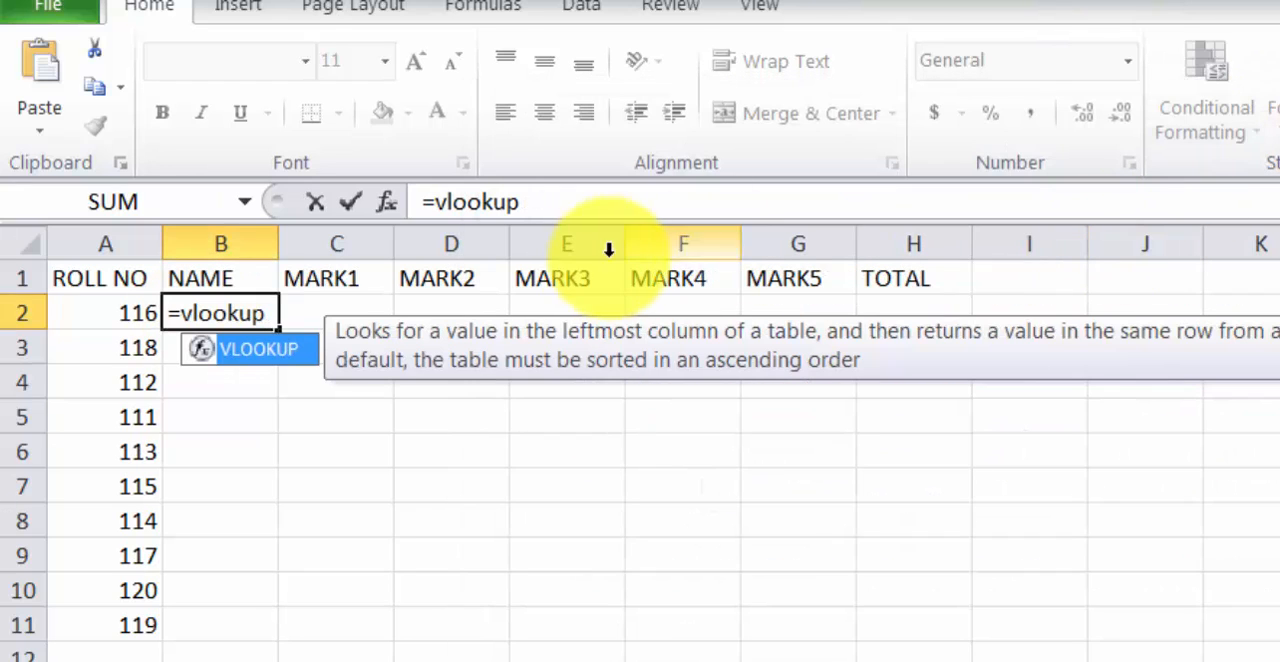
pyautogui.write('(')
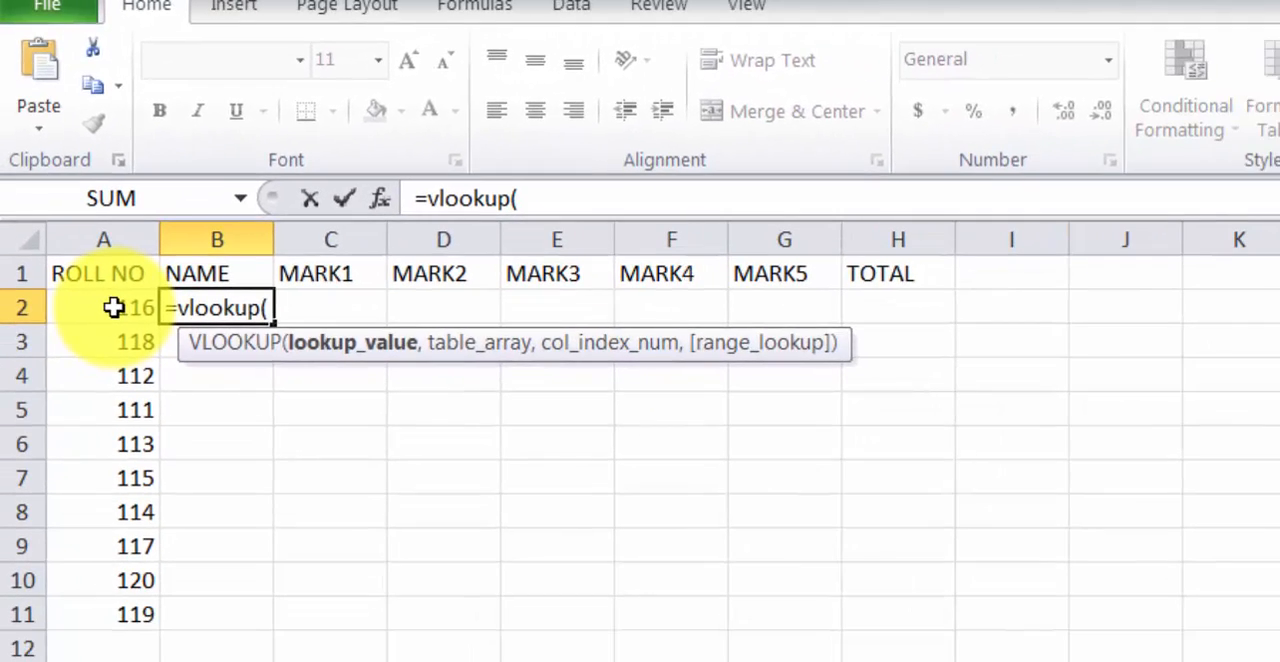
pyautogui.click(163, 434)
pyautogui.moveTo(113, 316); pyautogui.dragTo(134, 614)
pyautogui.write(',')
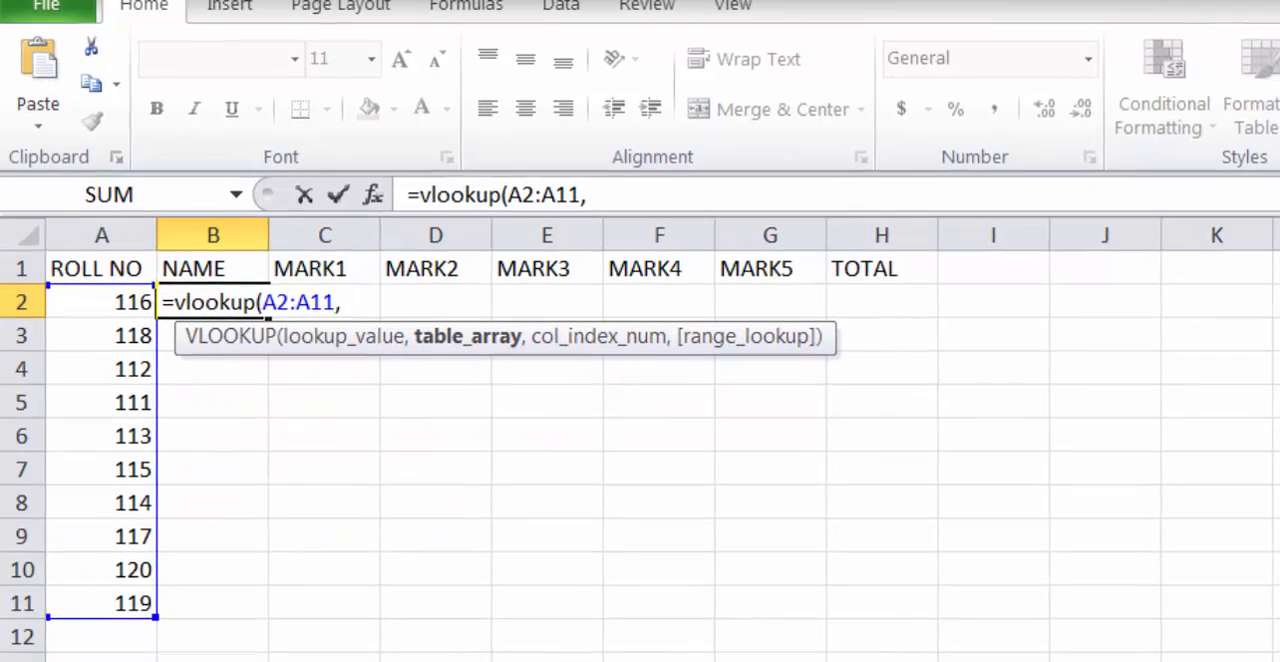
# Use the range $A$1:$H$11 on Sheet1 of Book1 as the table array of the NAME lookup formula
pyautogui.click(700, 661)
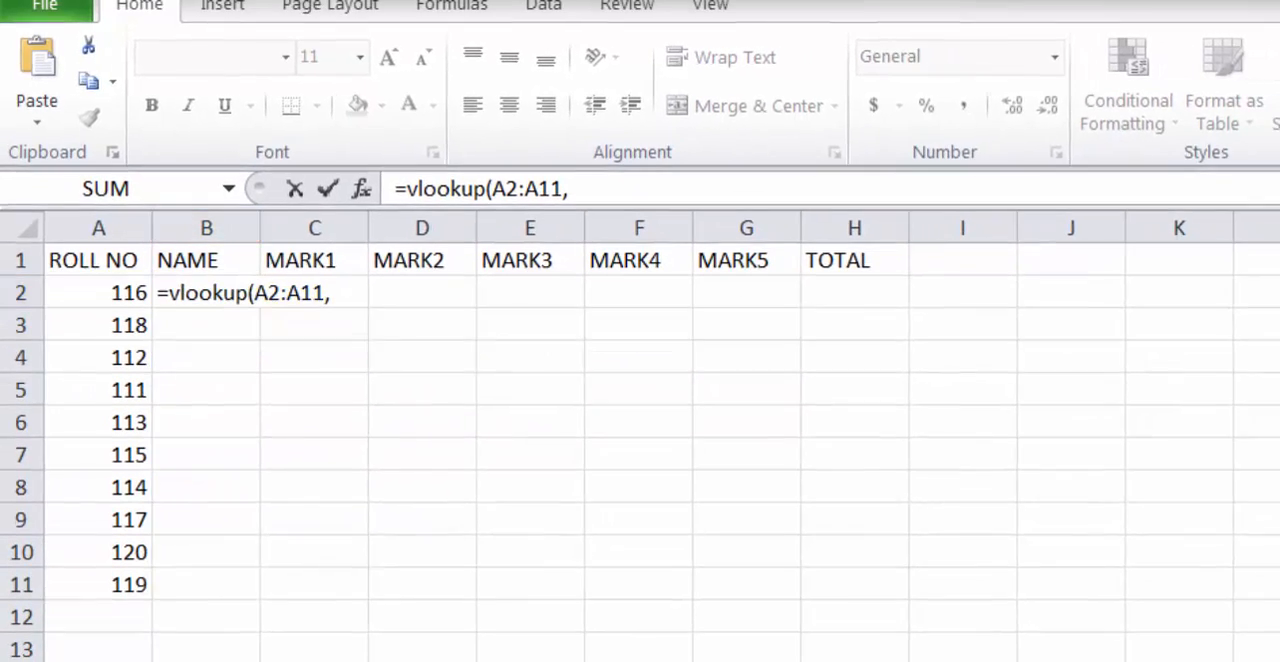
pyautogui.click(557, 658)
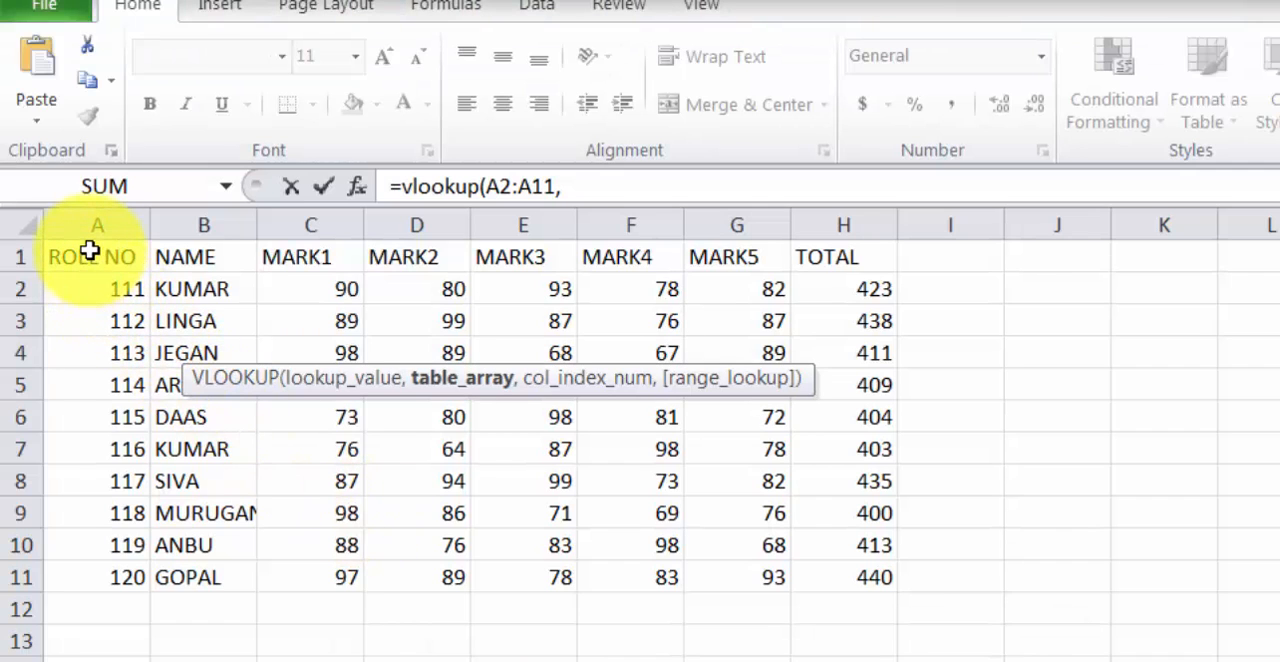
pyautogui.moveTo(90, 251); pyautogui.dragTo(814, 577)
pyautogui.click(700, 660)
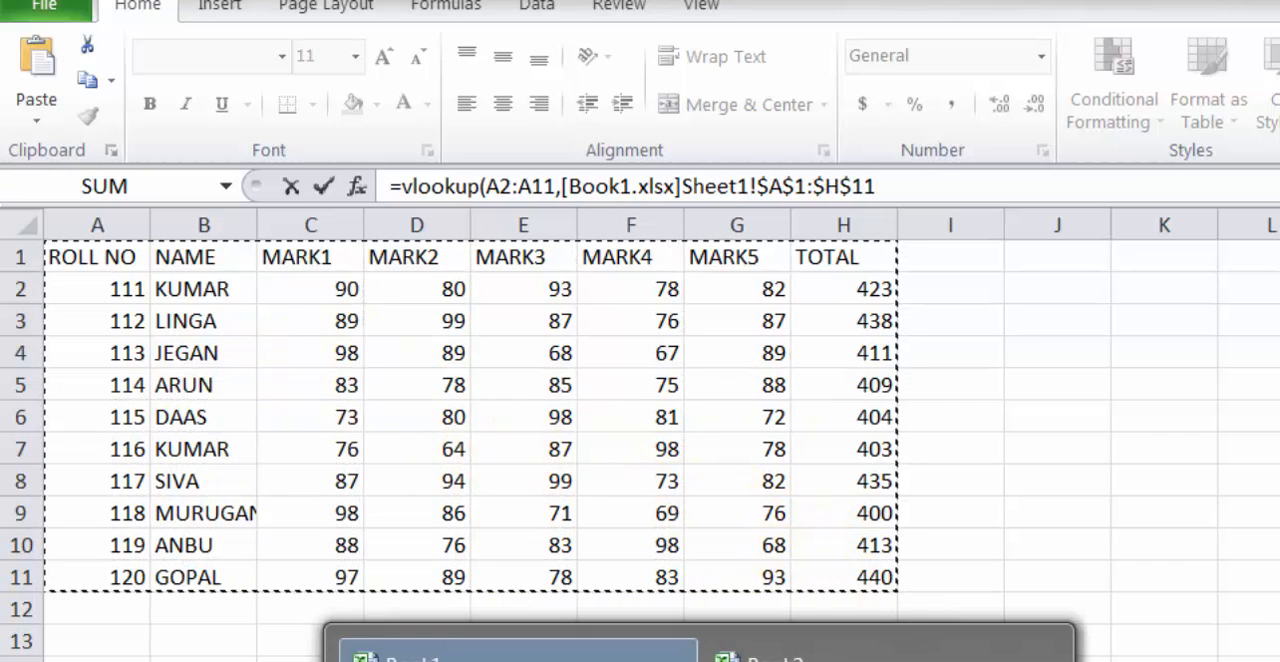
pyautogui.click(760, 655)
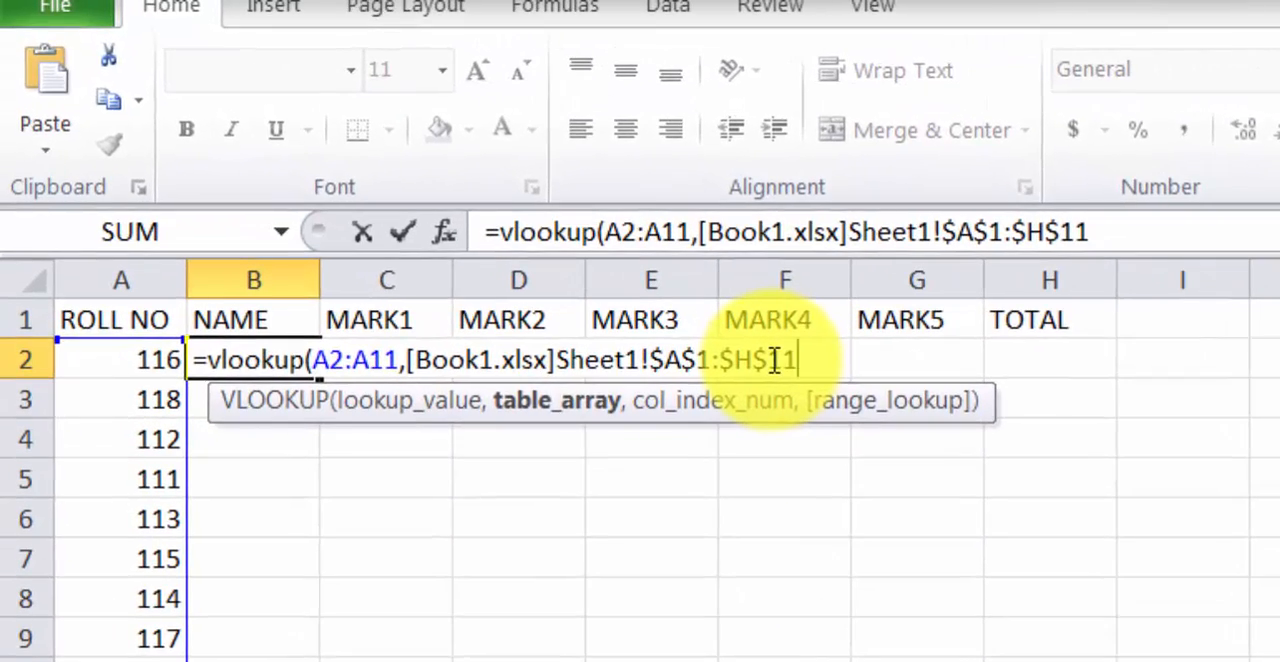
pyautogui.write(',')
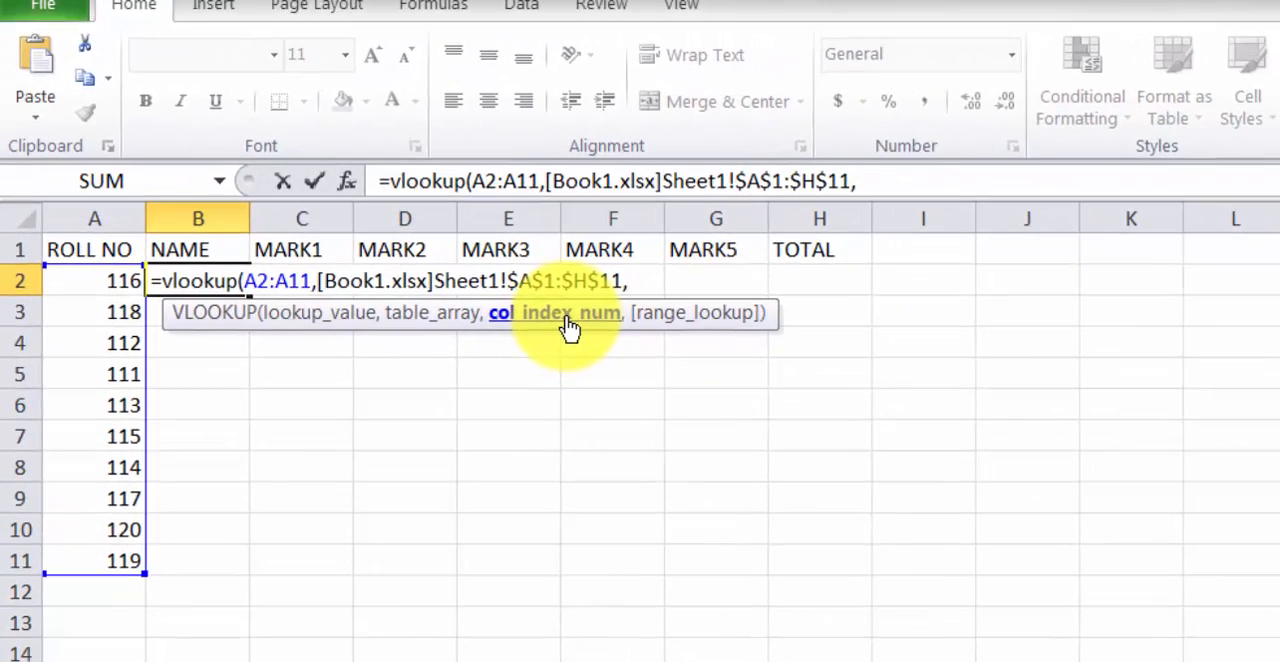
# Check the NAME column's position in Book1 and complete the B2 formula with column index 2 and range lookup 0
pyautogui.click(680, 660)
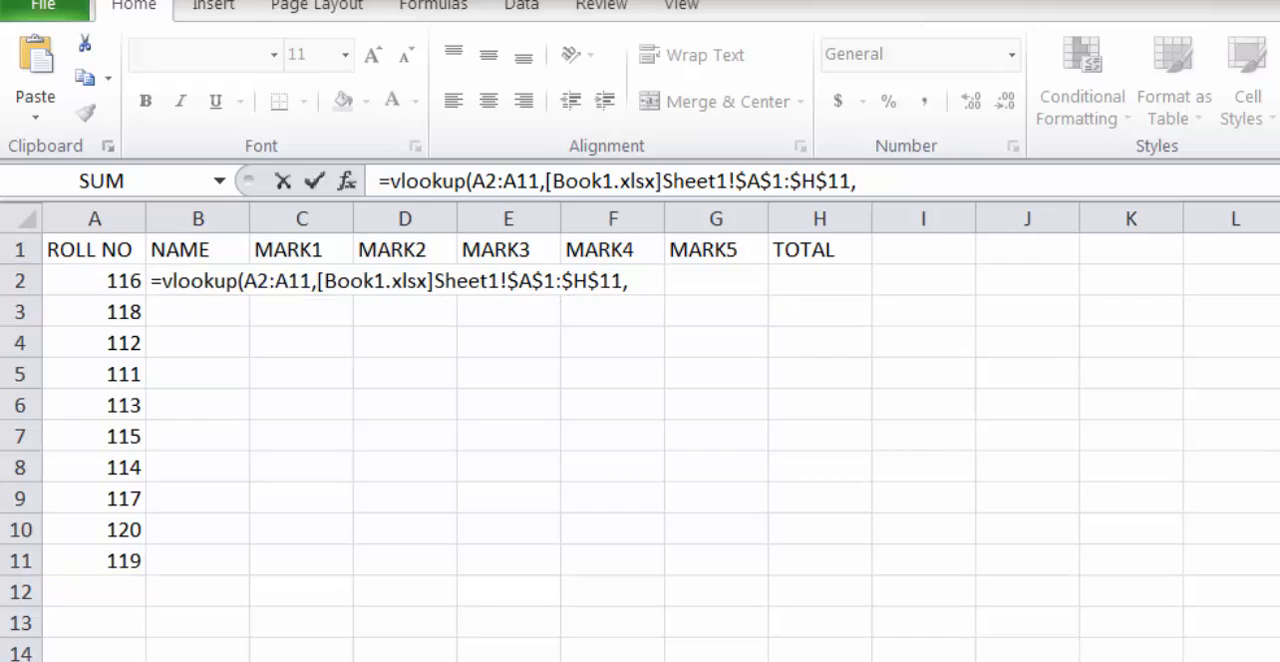
pyautogui.click(680, 655)
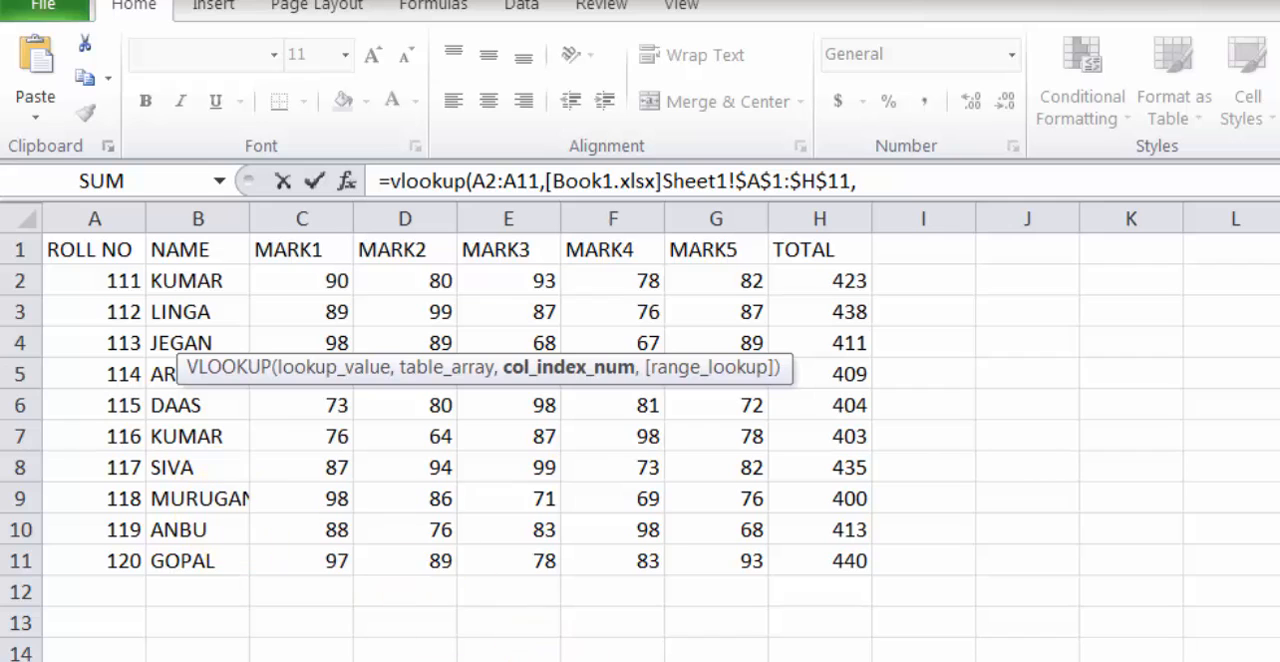
pyautogui.click(521, 660)
pyautogui.click(535, 660)
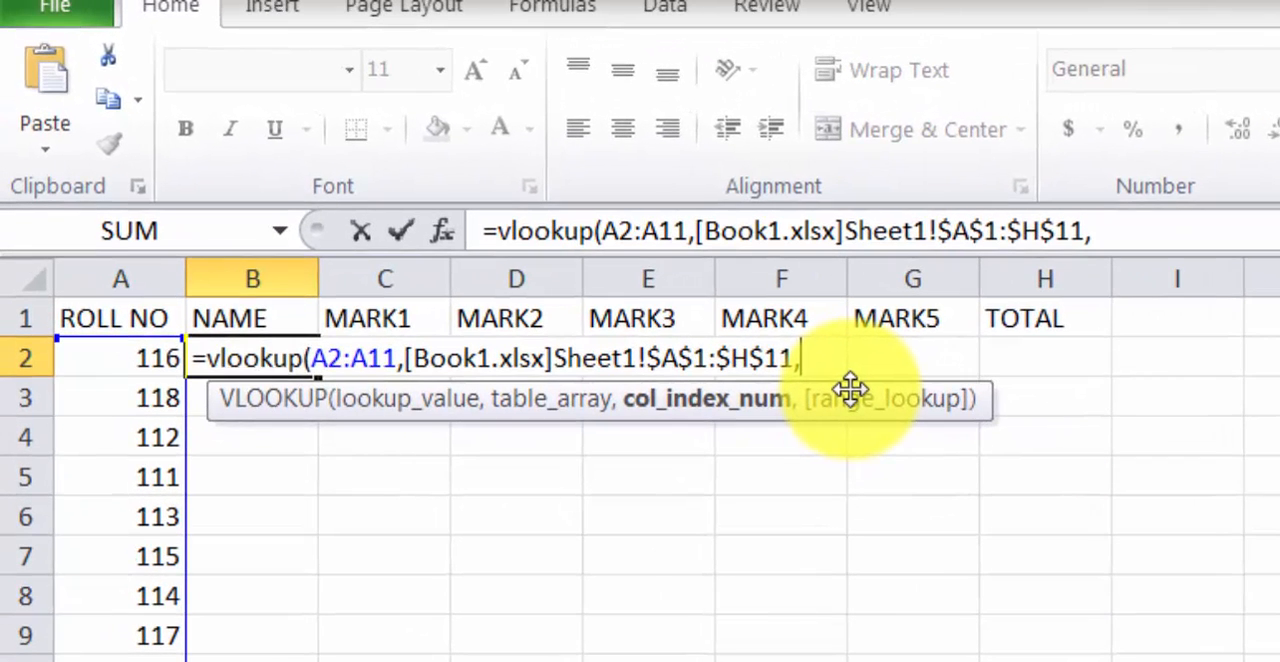
pyautogui.write('2,')
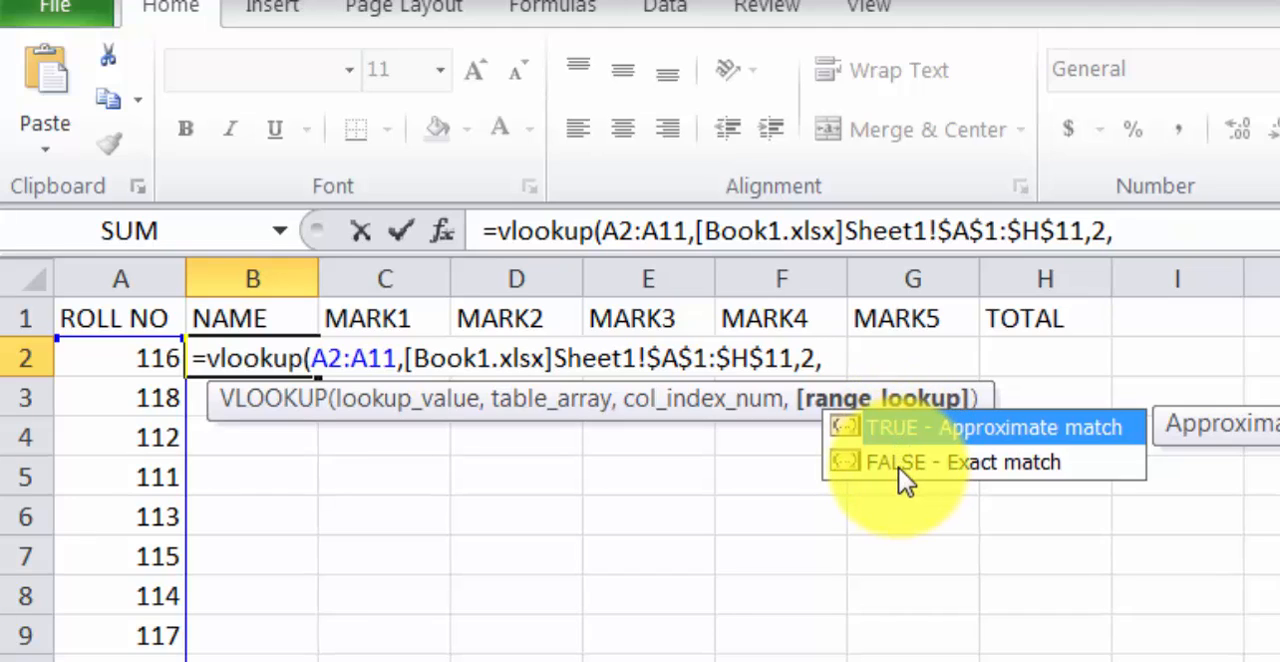
pyautogui.write('0)')
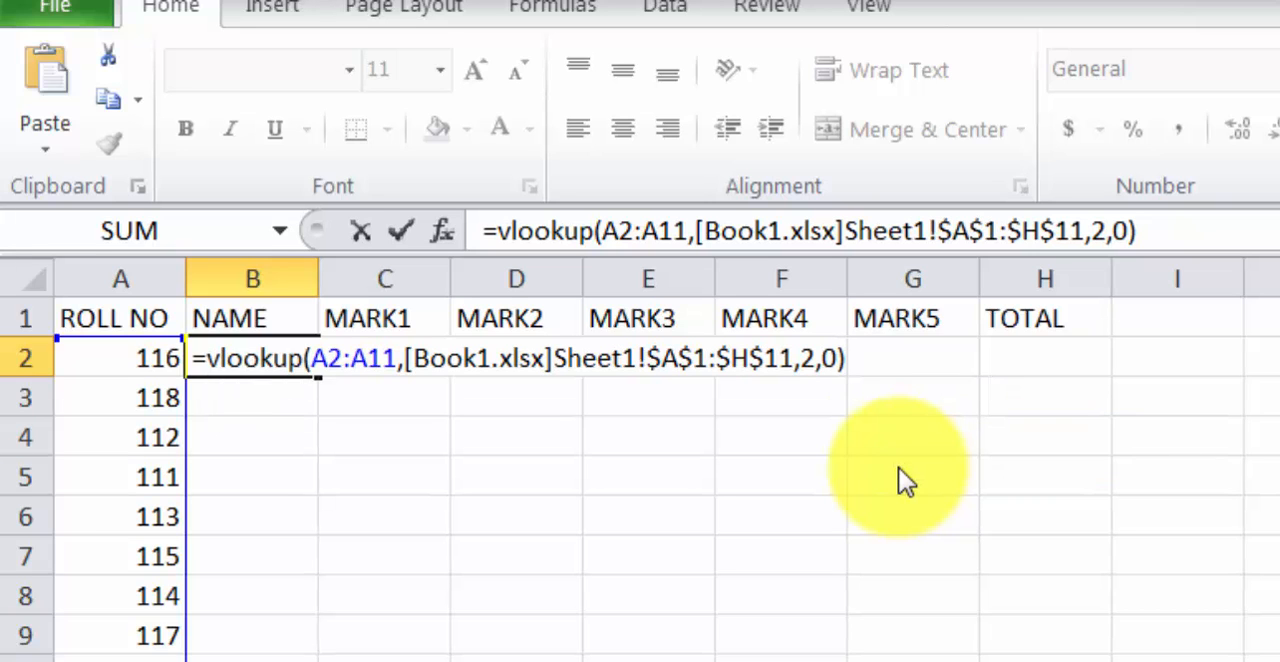
pyautogui.press('Return')
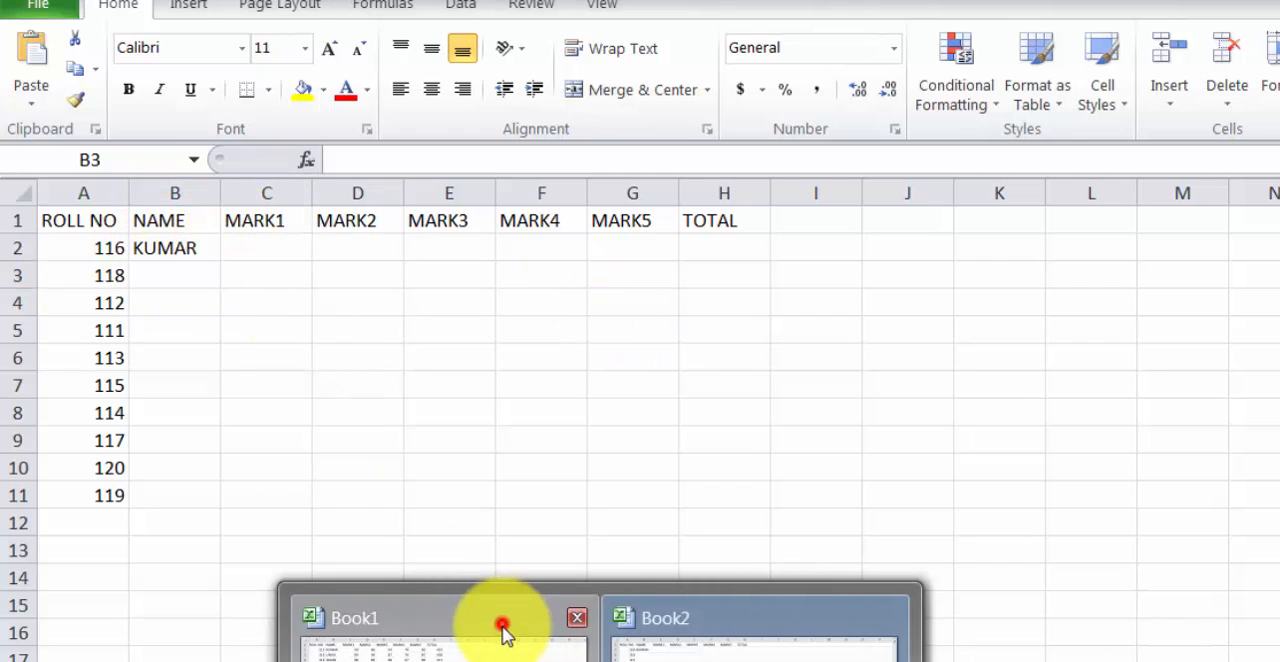
# Check the first looked-up name against Book1 and fill the B2 formula down to B11 in Book2
pyautogui.click(502, 624)
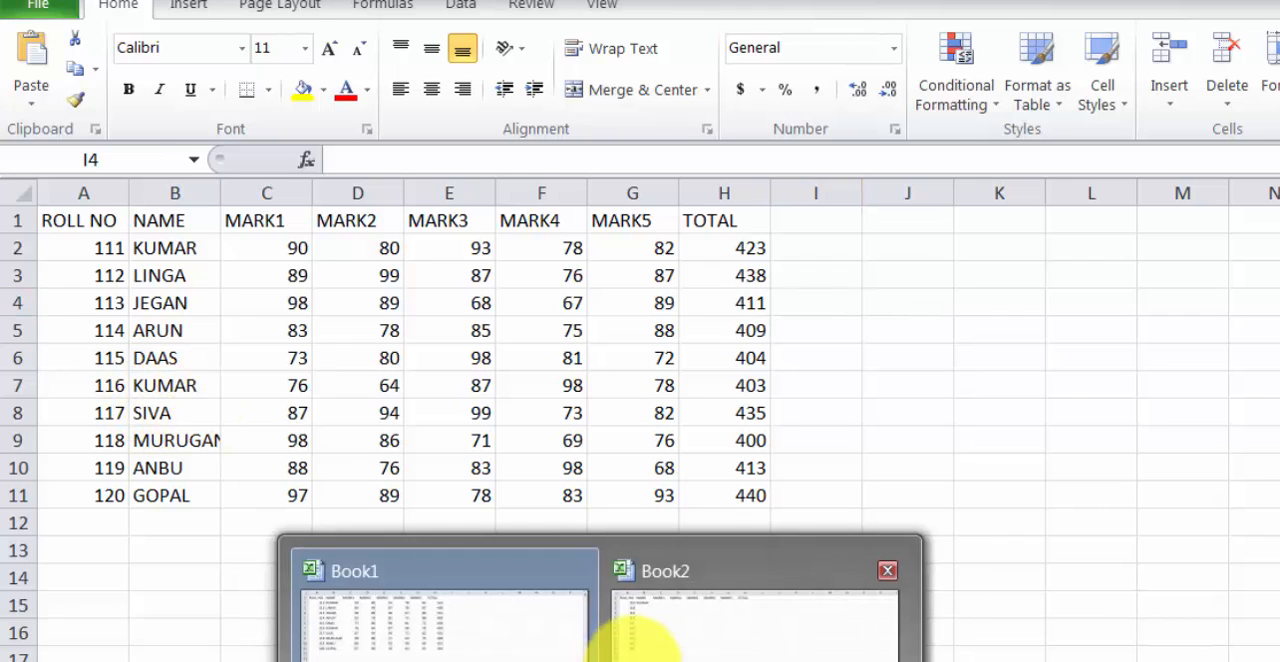
pyautogui.click(645, 645)
pyautogui.click(186, 246)
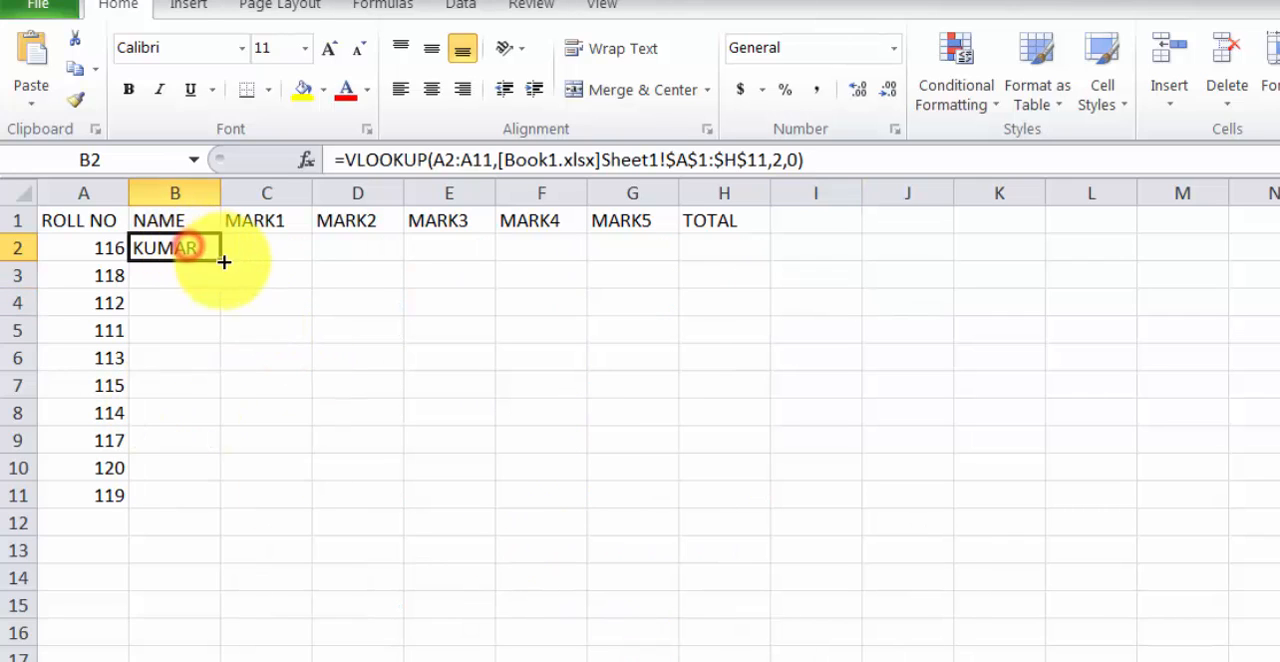
pyautogui.moveTo(224, 264); pyautogui.dragTo(211, 495)
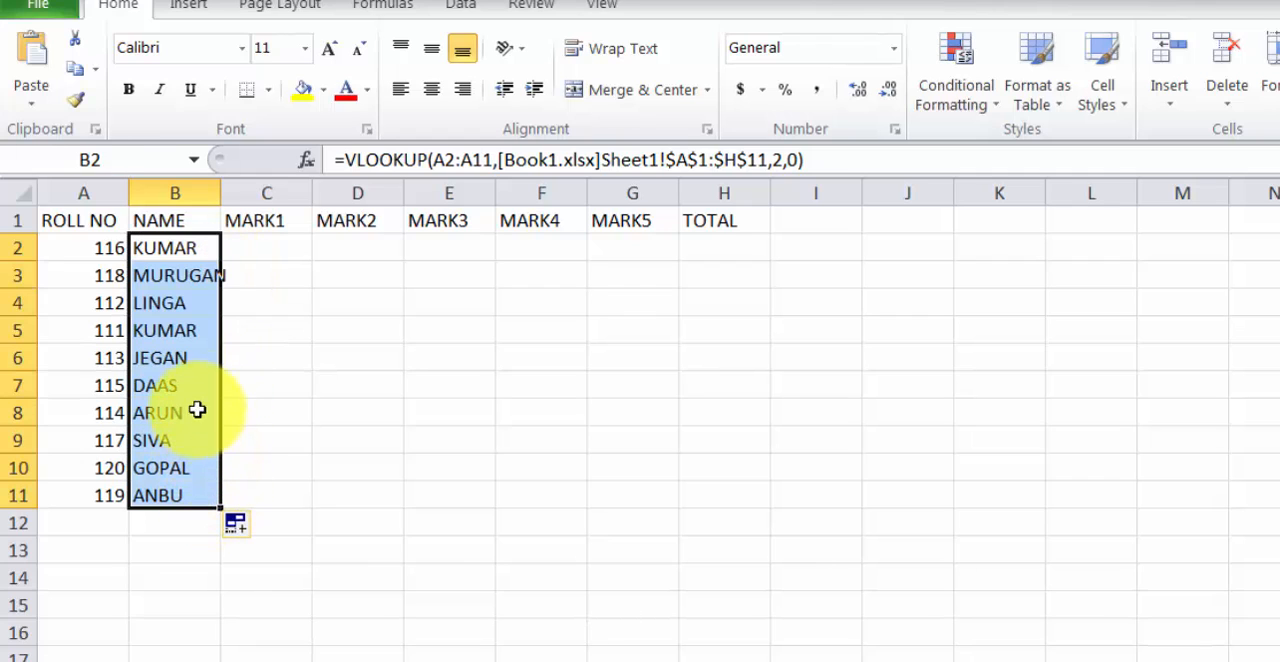
# Start a VLOOKUP formula in cell C2 under MARK1 with A2:A11 as the lookup value
pyautogui.click(246, 247)
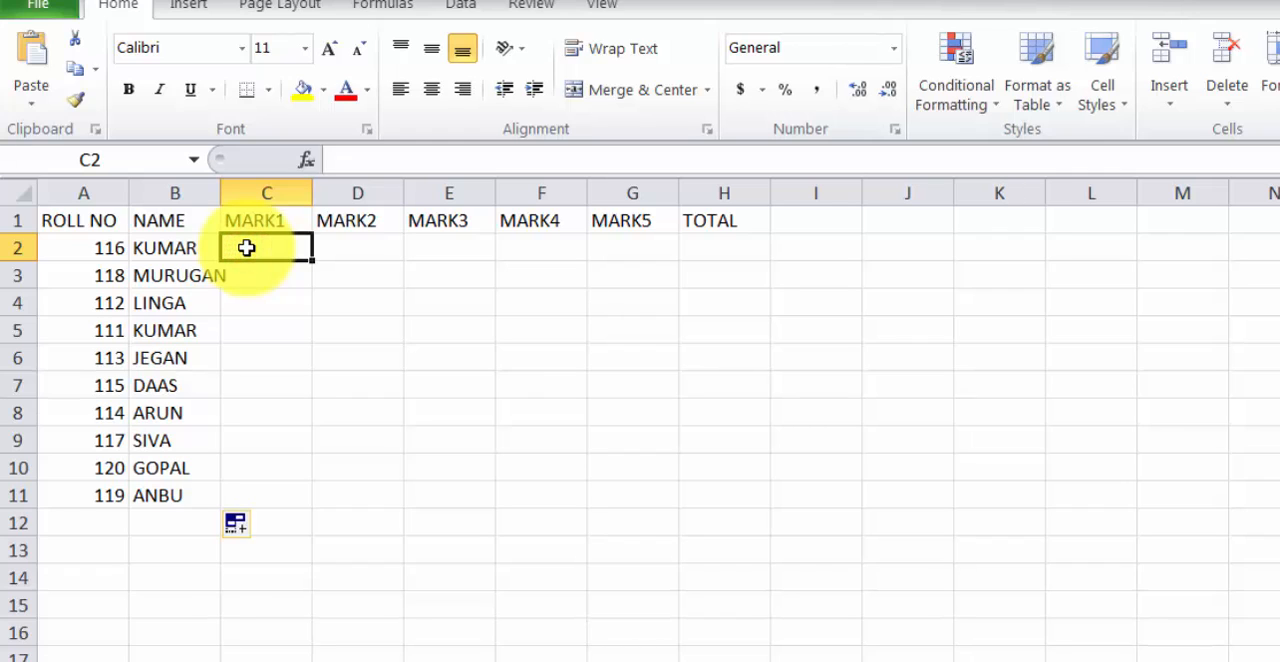
pyautogui.write('=')
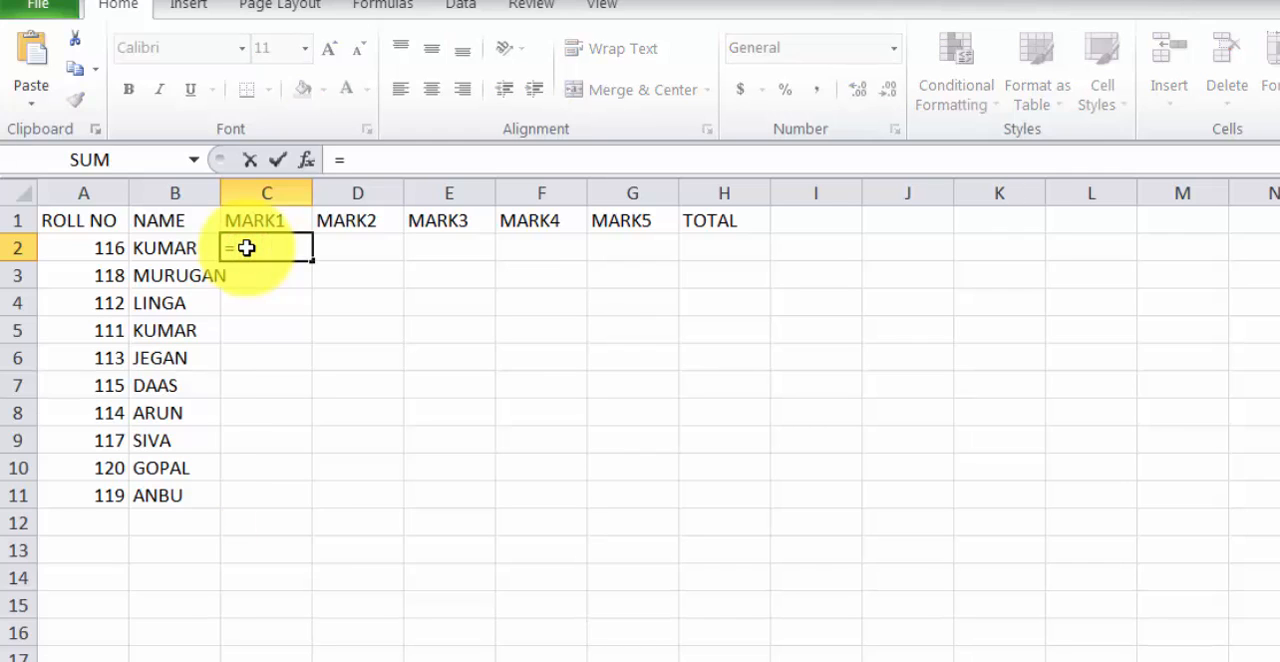
pyautogui.write('vloo')
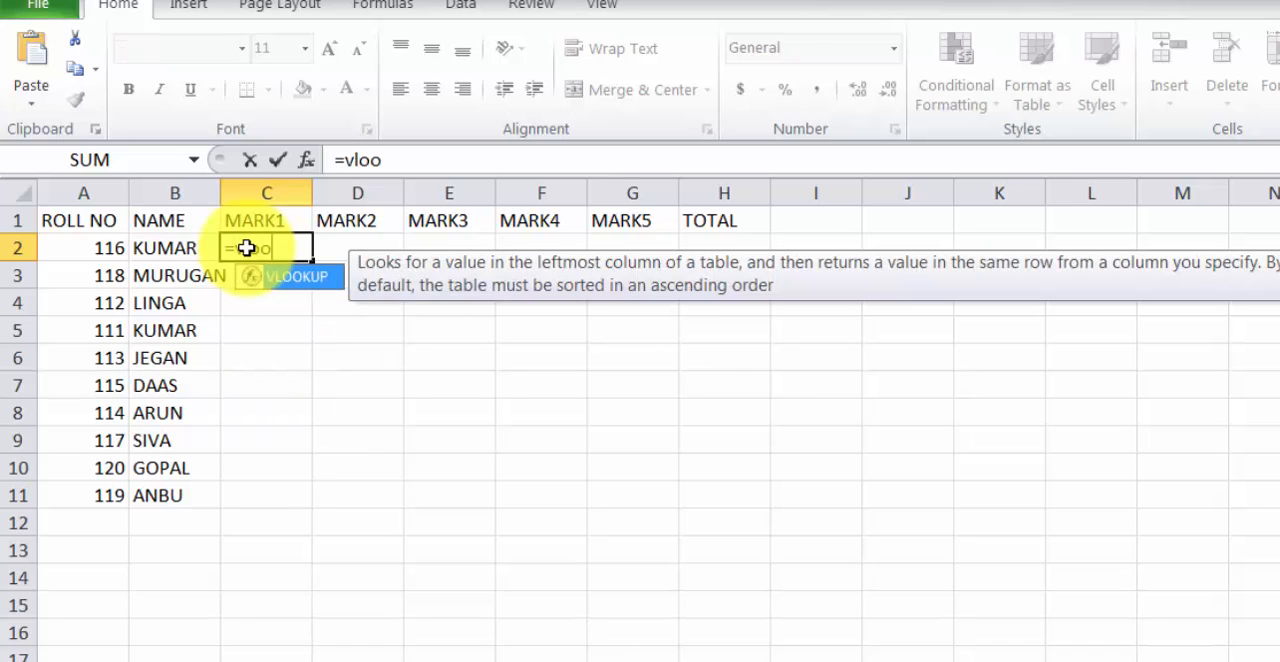
pyautogui.write('kp')
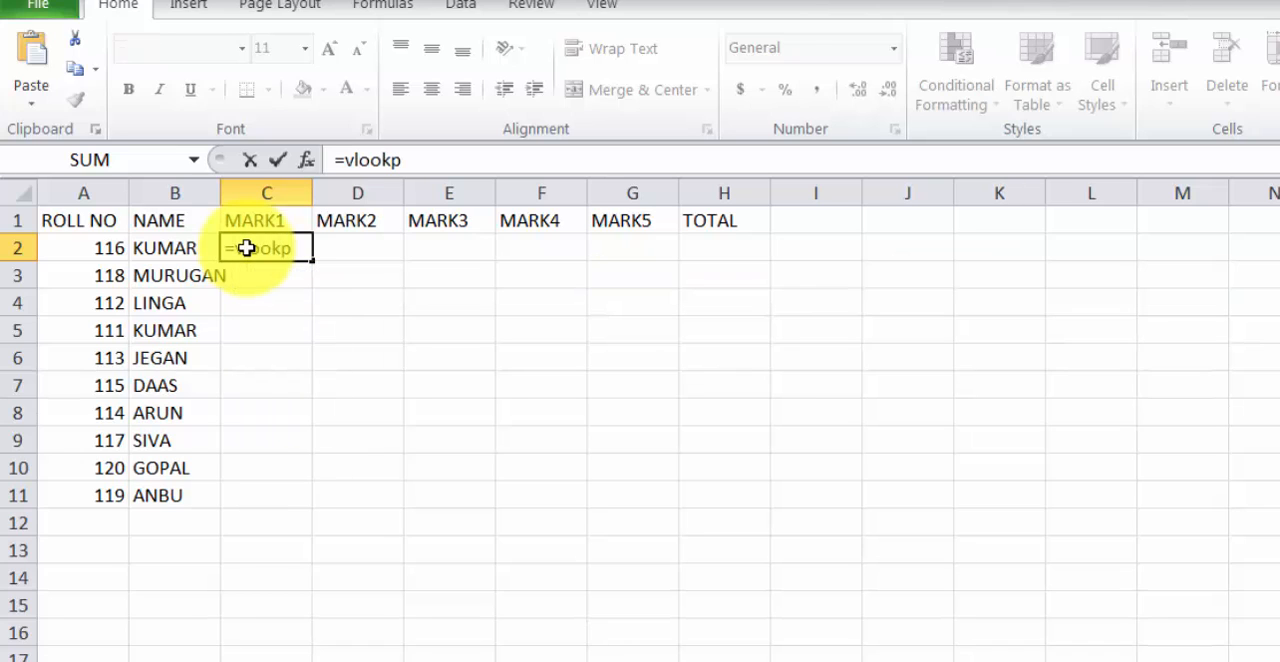
pyautogui.press('BackSpace')
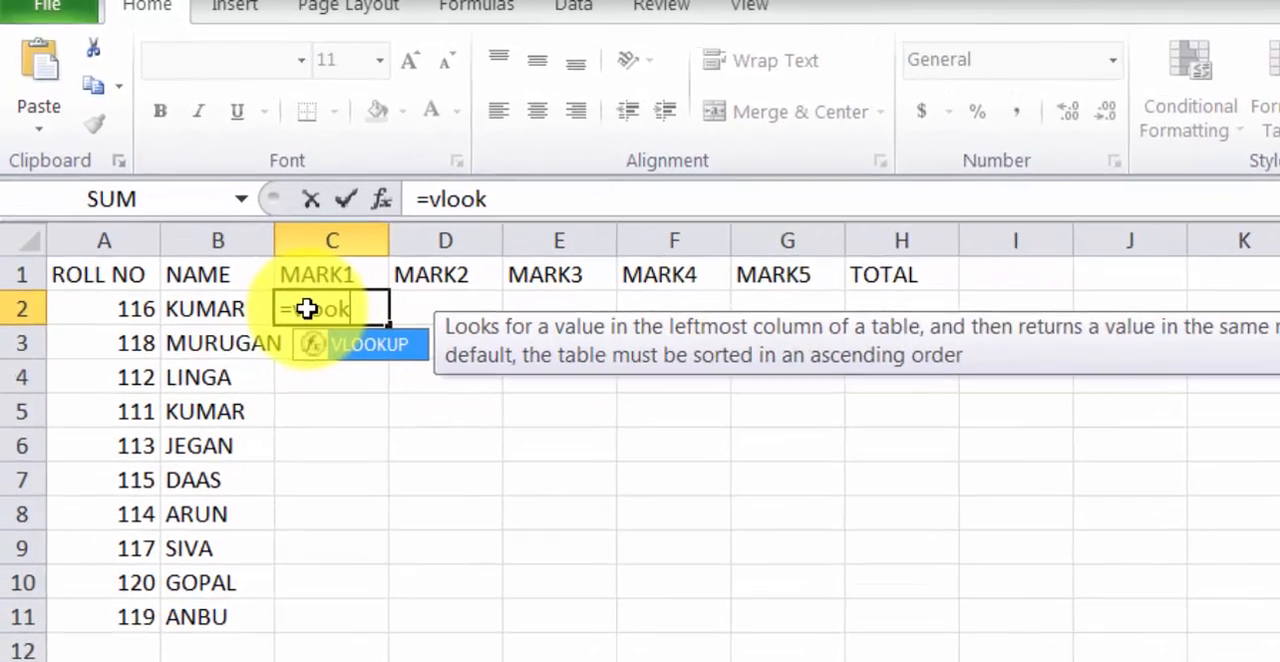
pyautogui.write('up(')
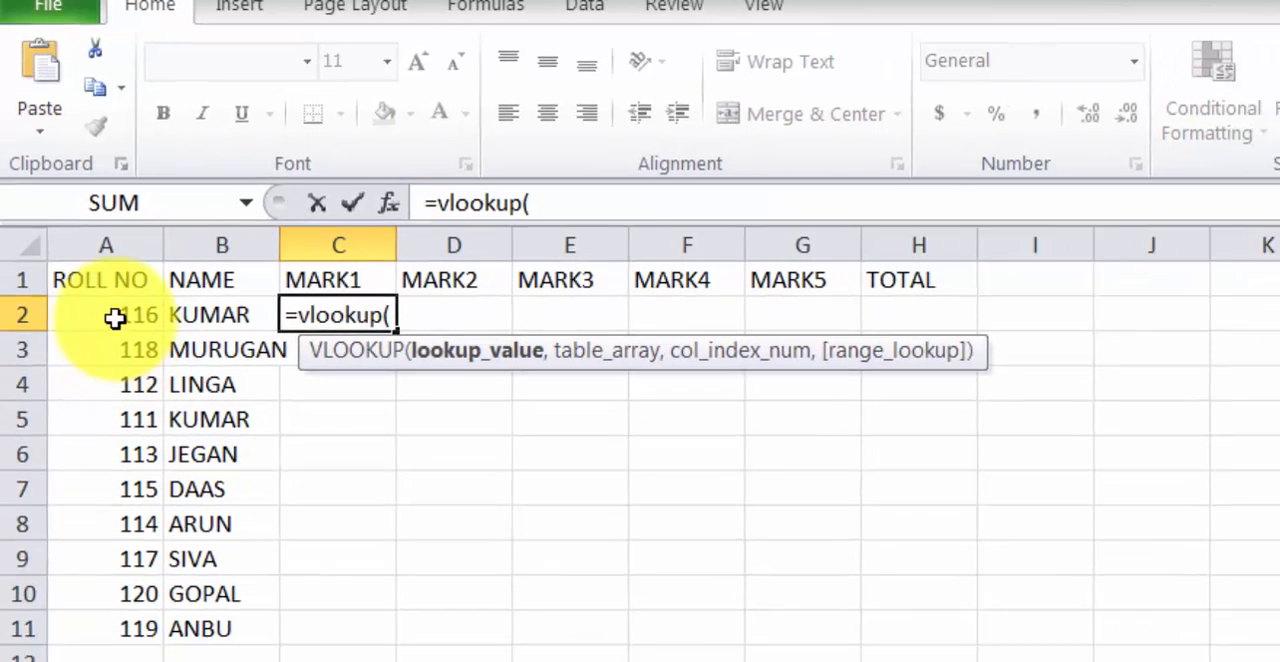
pyautogui.moveTo(120, 339); pyautogui.dragTo(149, 601)
pyautogui.moveTo(113, 457); pyautogui.dragTo(115, 513)
pyautogui.write(',')
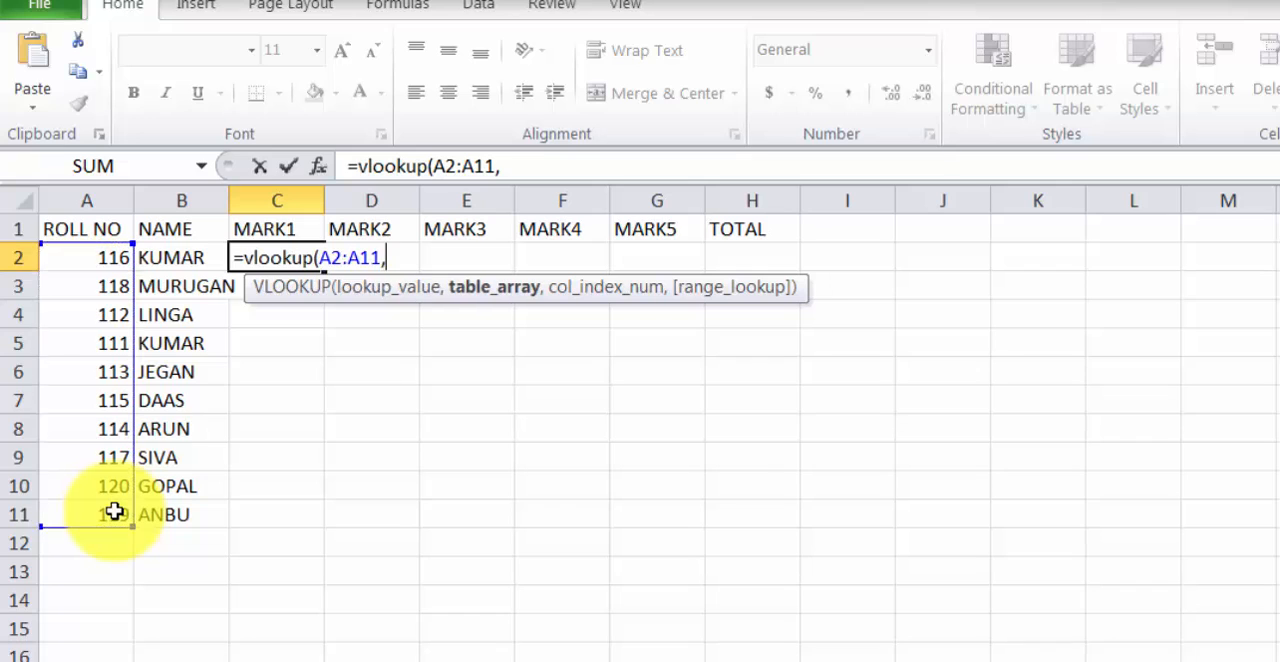
# Use the range $A$1:$H$11 on Sheet1 of Book1 as the table array of the MARK1 lookup formula
pyautogui.click(625, 660)
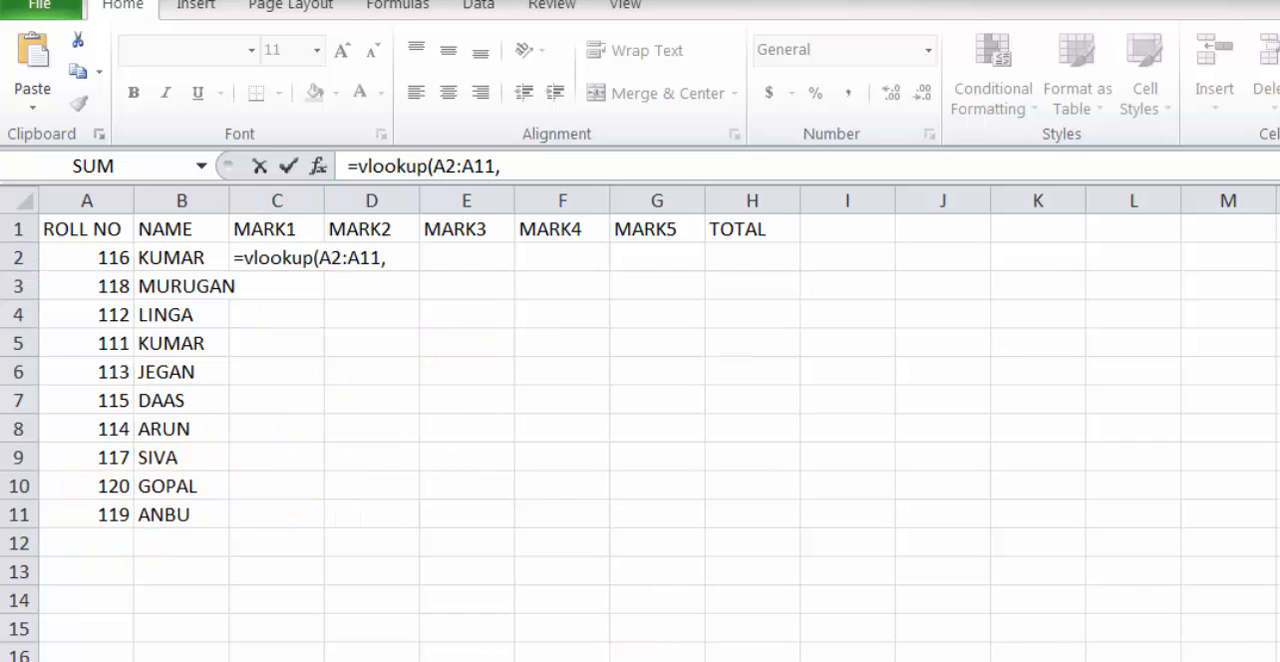
pyautogui.click(449, 645)
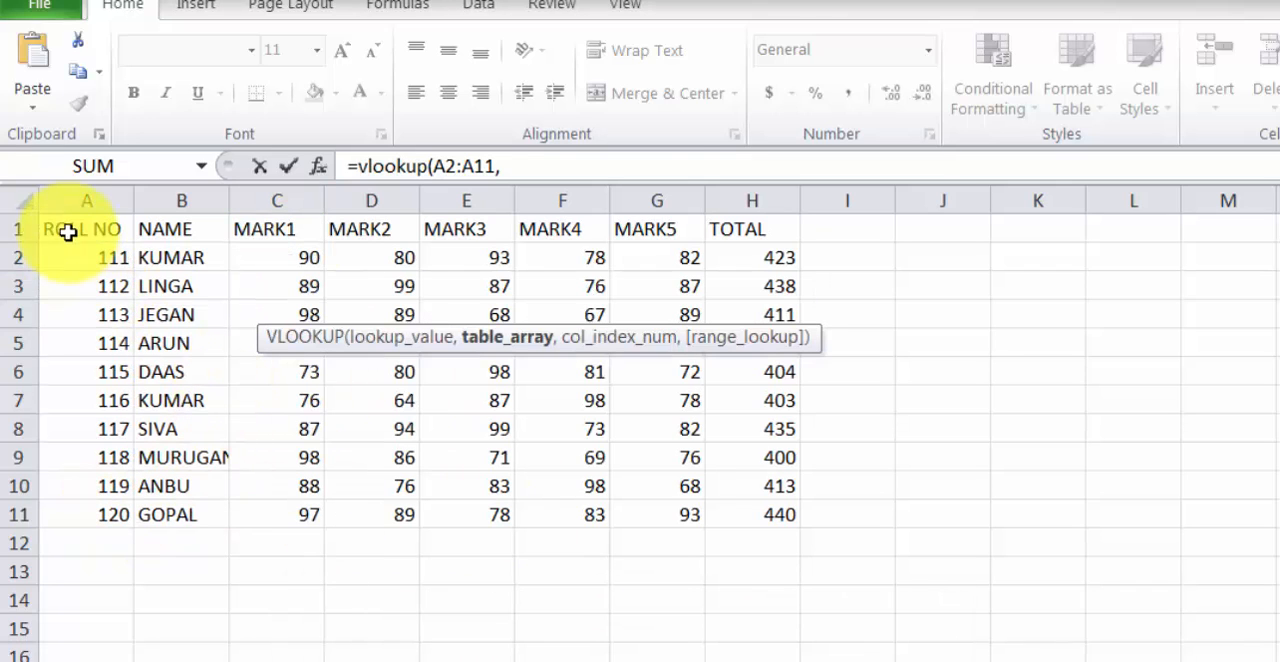
pyautogui.moveTo(63, 234); pyautogui.dragTo(740, 522)
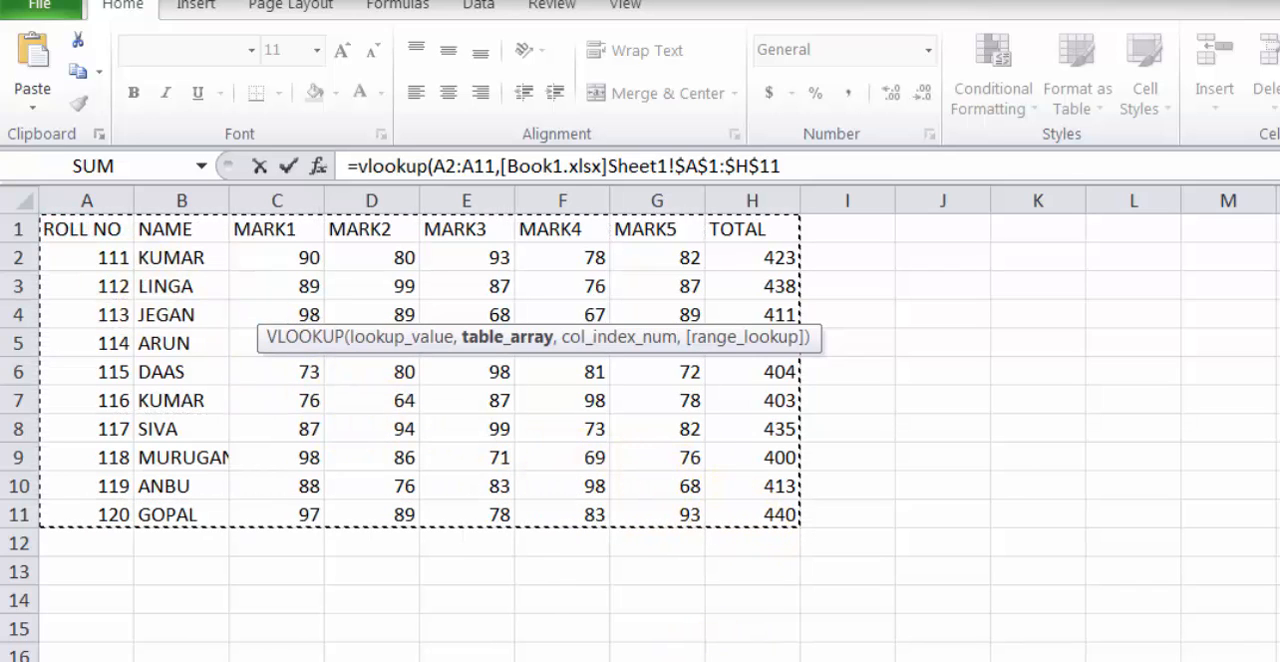
pyautogui.click(705, 655)
pyautogui.click(737, 645)
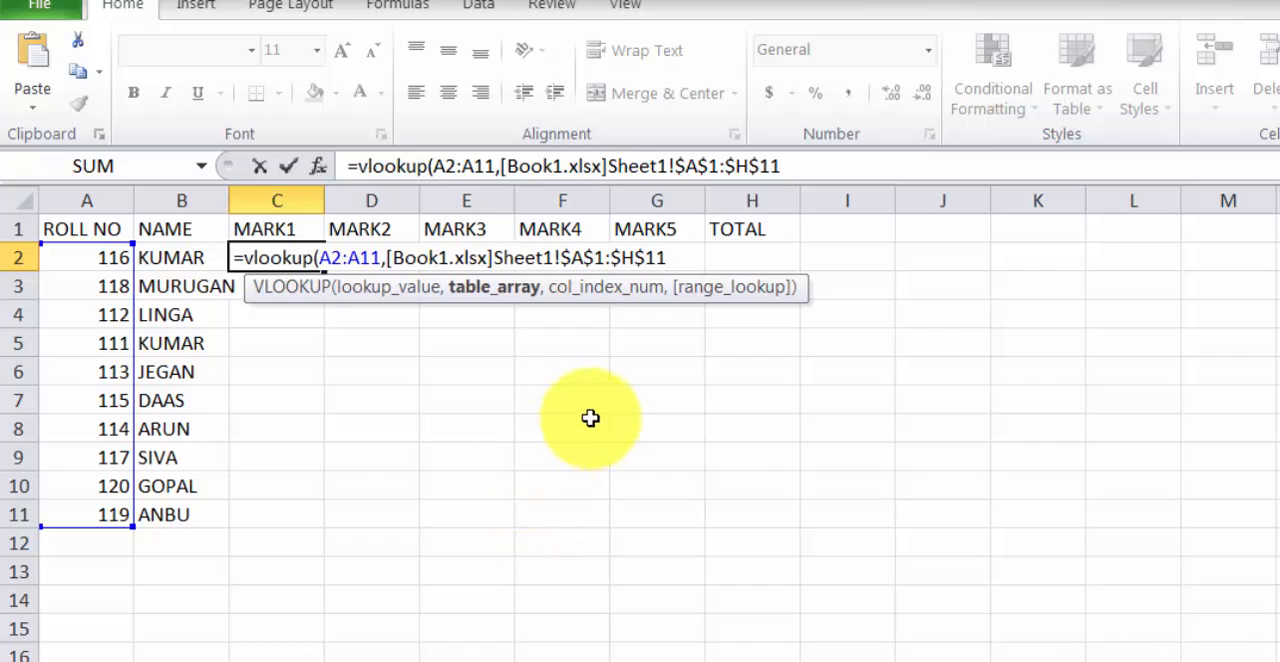
pyautogui.write(',')
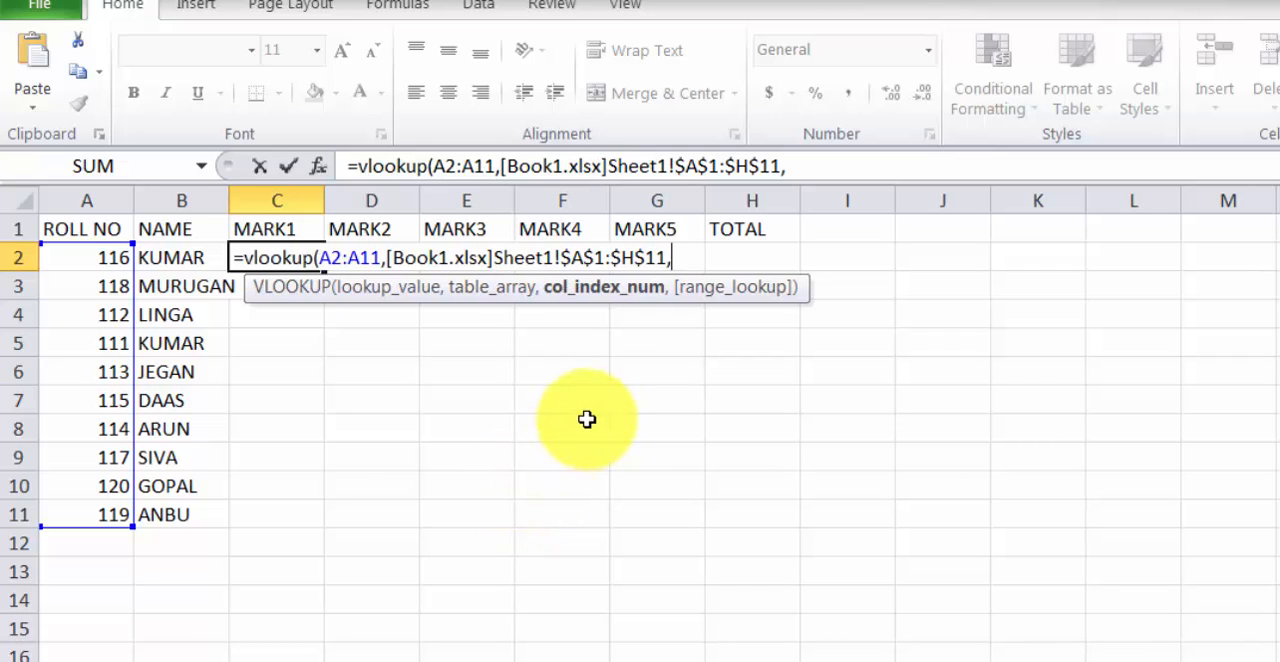
# Check the MARK1 column's position in Book1 and complete the C2 formula with column index 3 and range lookup 0
pyautogui.click(600, 651)
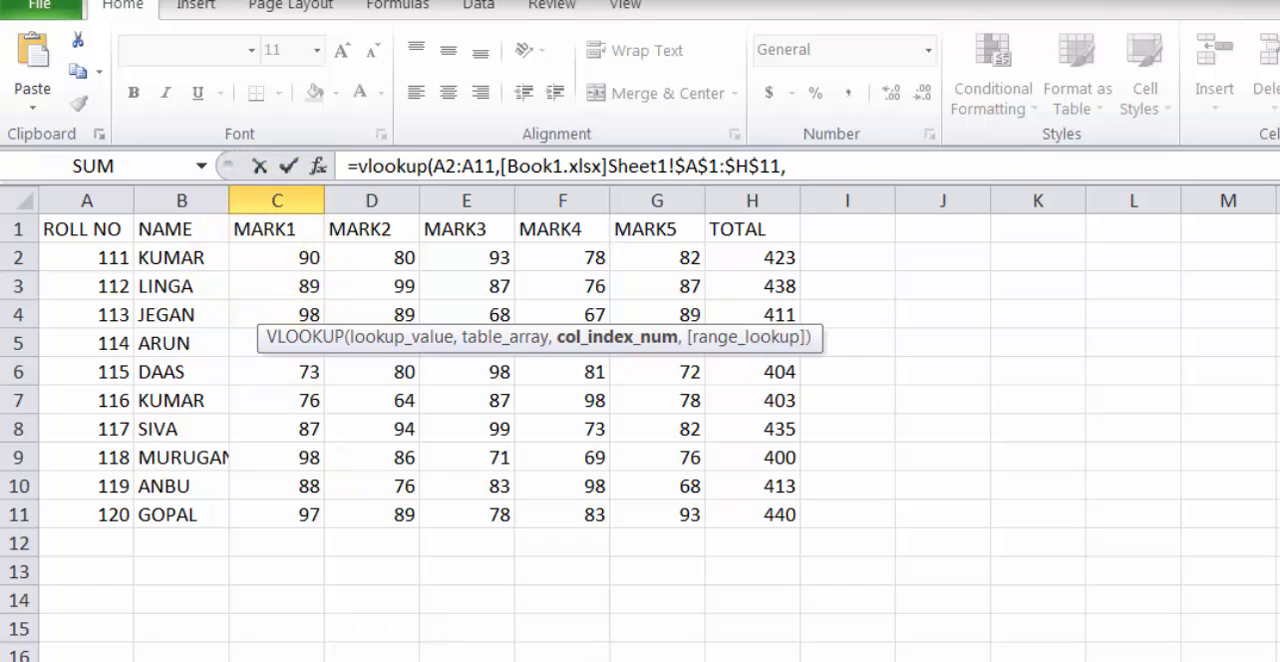
pyautogui.moveTo(600, 660)
pyautogui.click(689, 645)
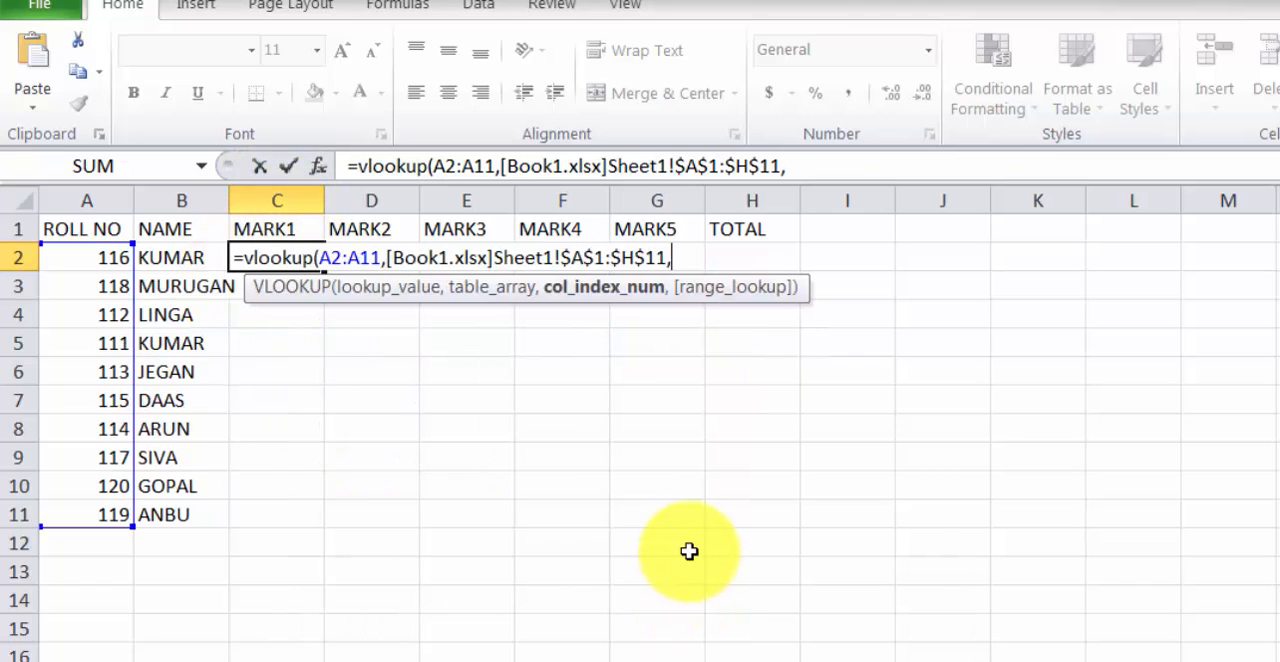
pyautogui.write(',')
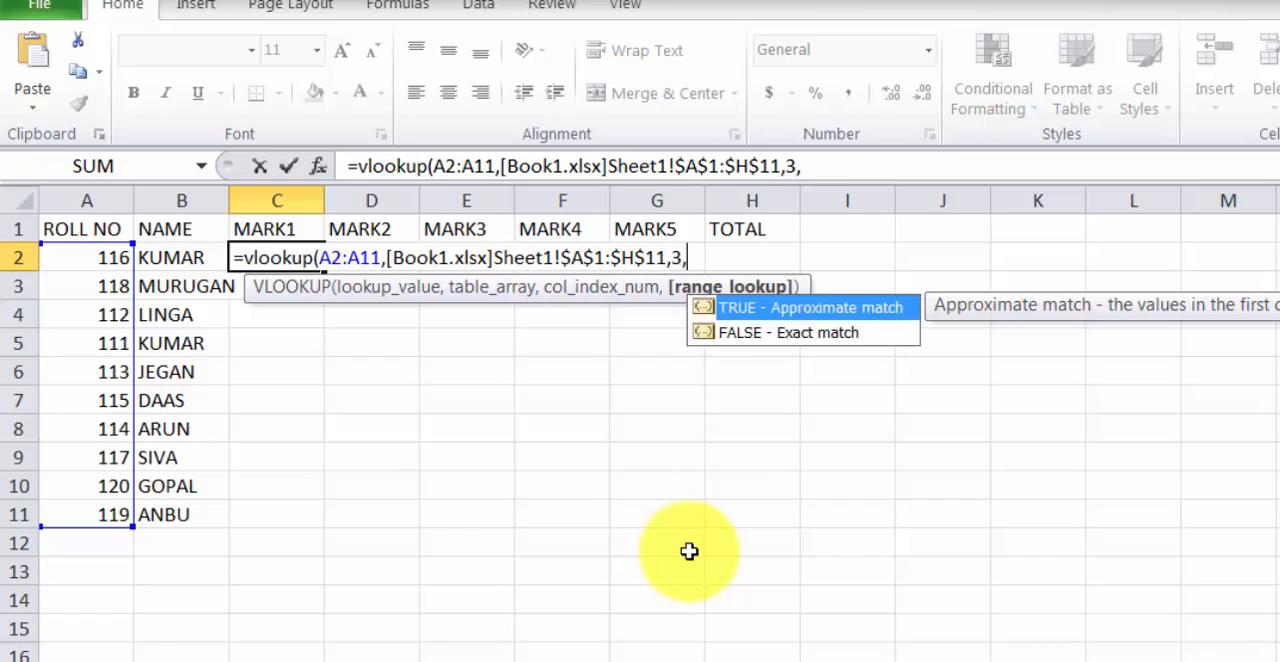
pyautogui.write('0)')
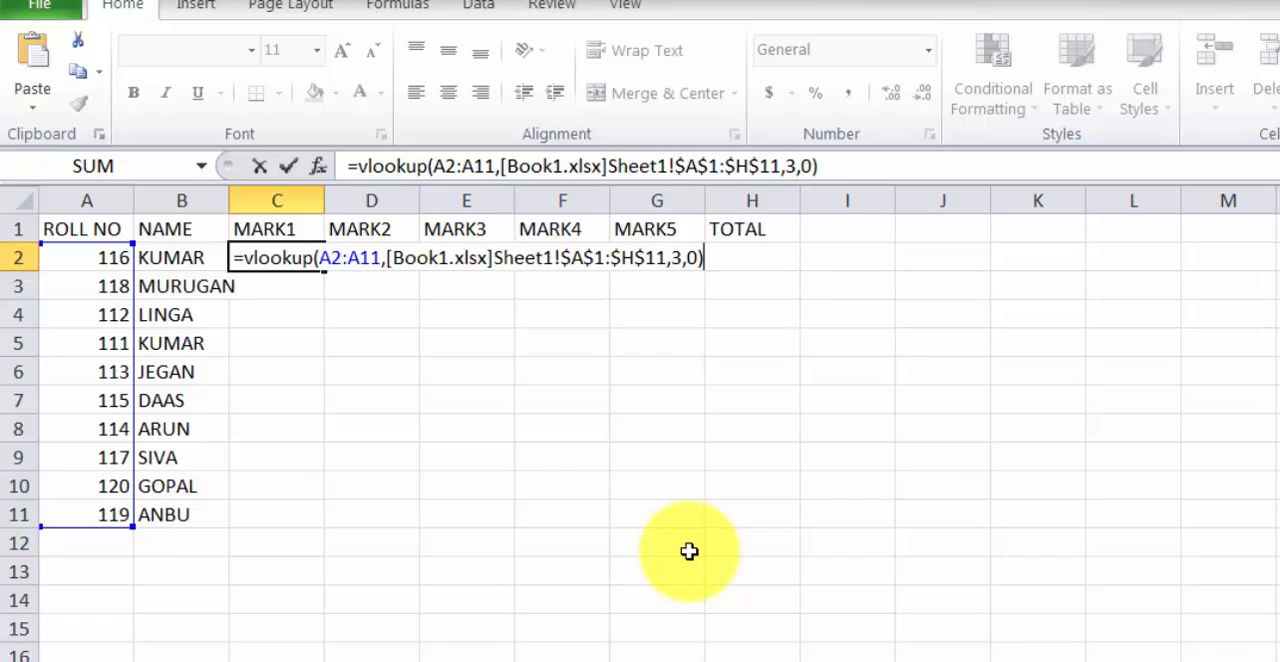
pyautogui.press('Return')
# Check the first looked-up MARK1 value against Book1 and fill the C2 formula down to C11 in Book2
pyautogui.click(266, 257)
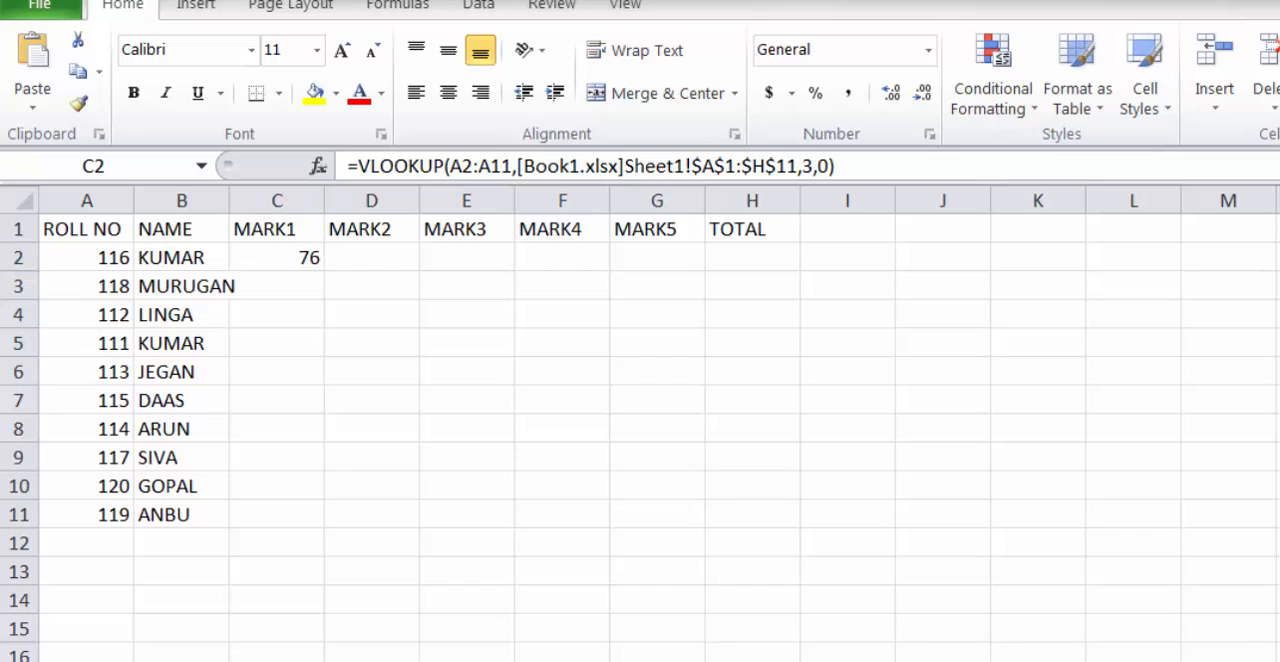
pyautogui.click(471, 650)
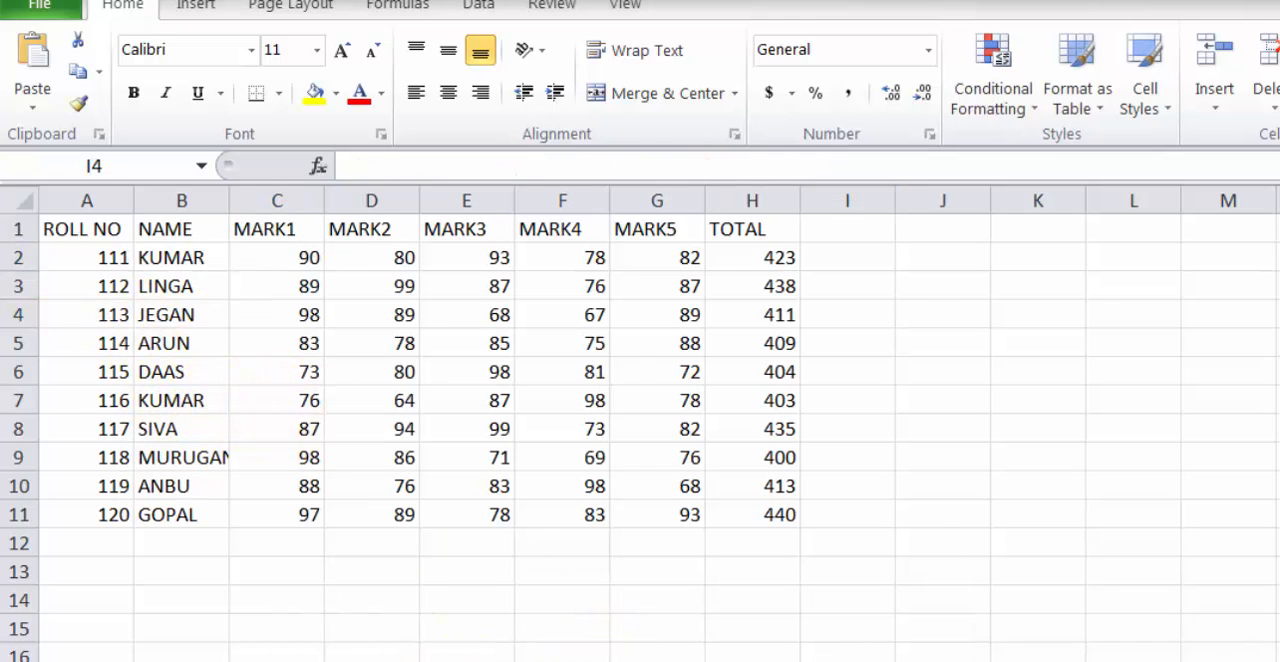
pyautogui.click(709, 645)
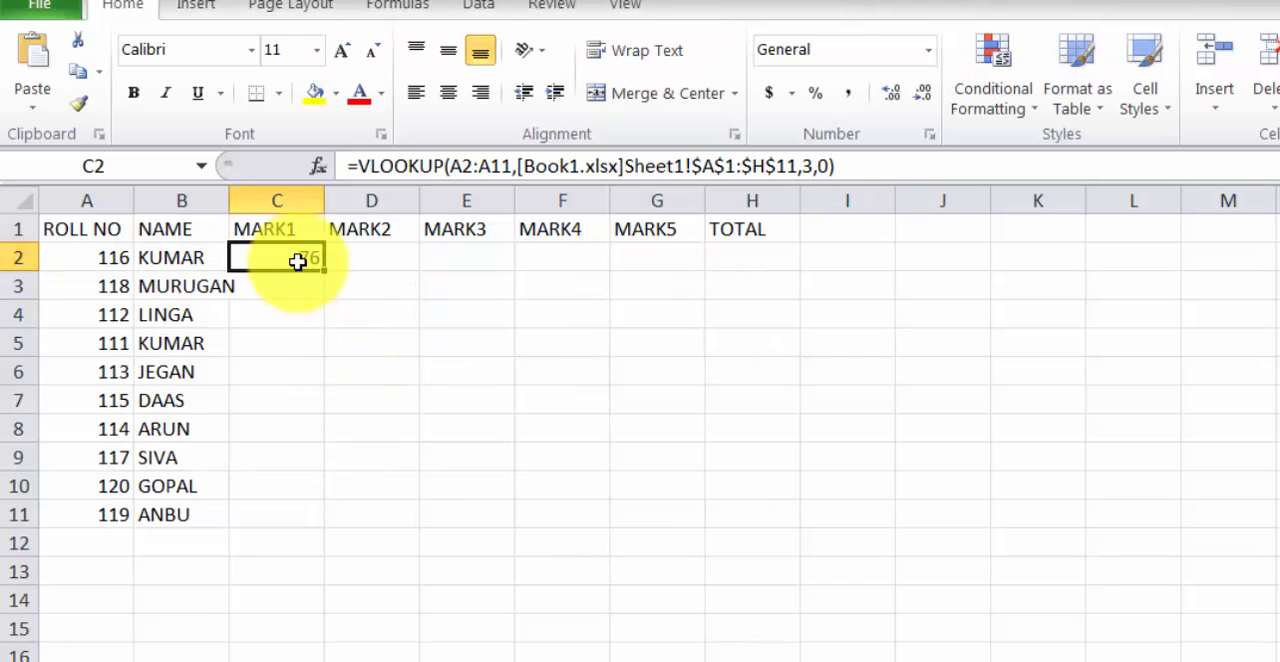
pyautogui.moveTo(325, 273); pyautogui.dragTo(330, 522)
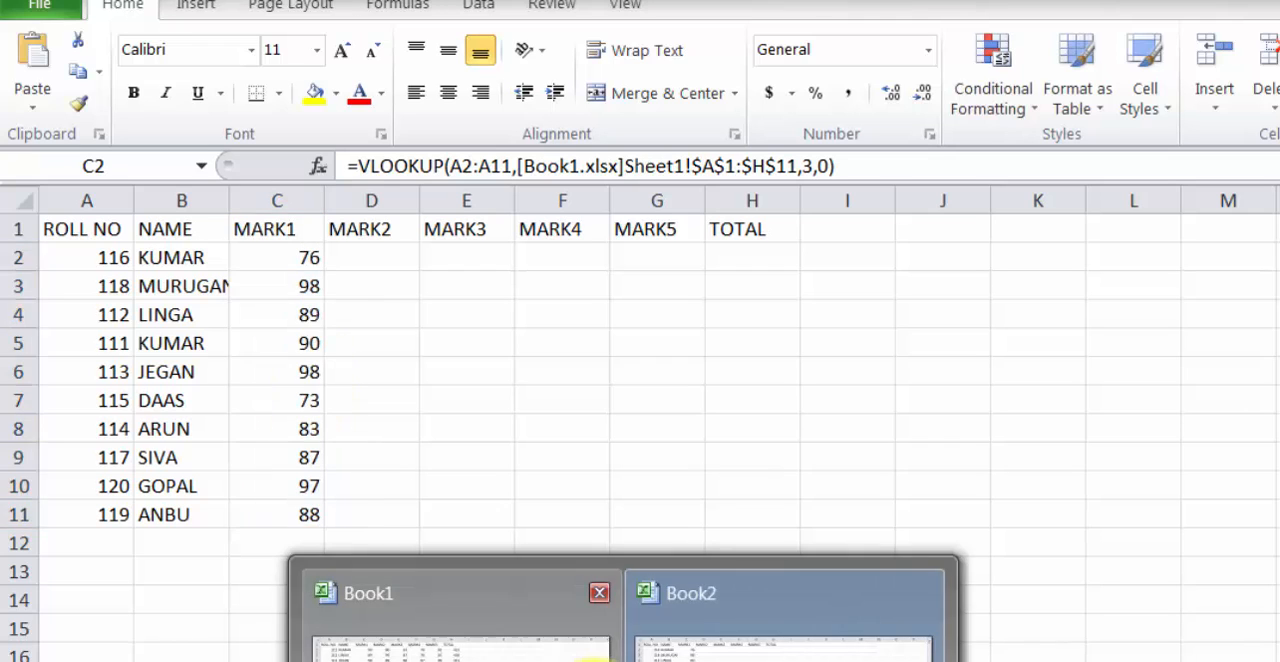
pyautogui.moveTo(543, 606)
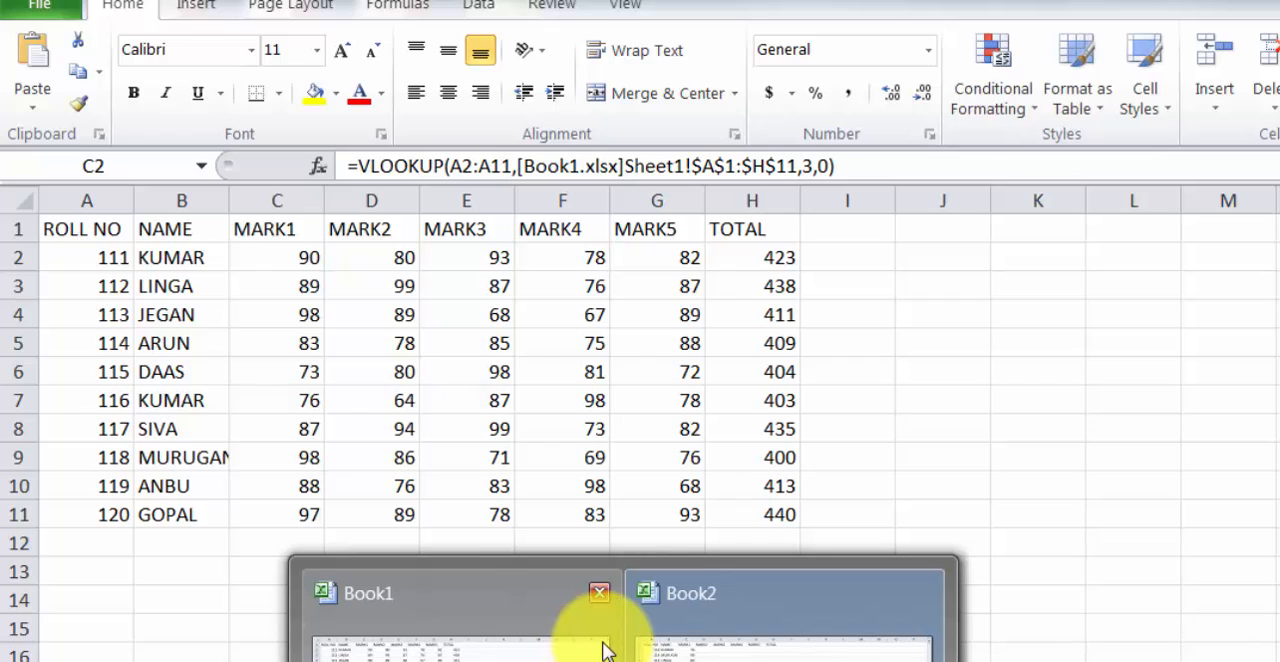